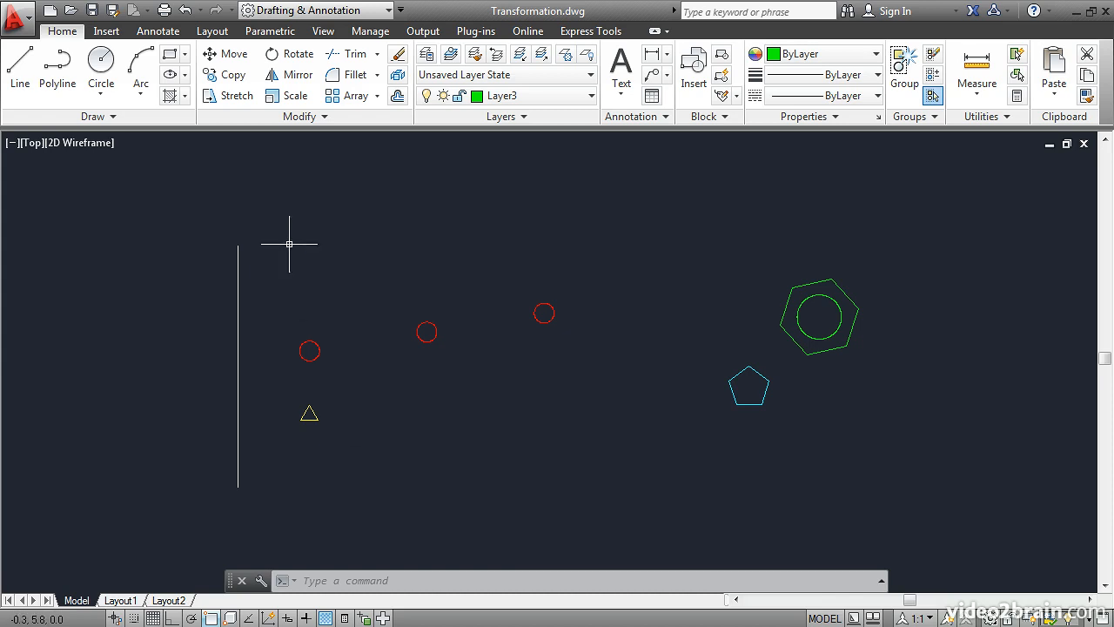
Move the yellow triangle freehand about 6 units to the right and slightly down, placing it below the middle red circle.
{"action": "left_click", "coordinate": [232, 57]}
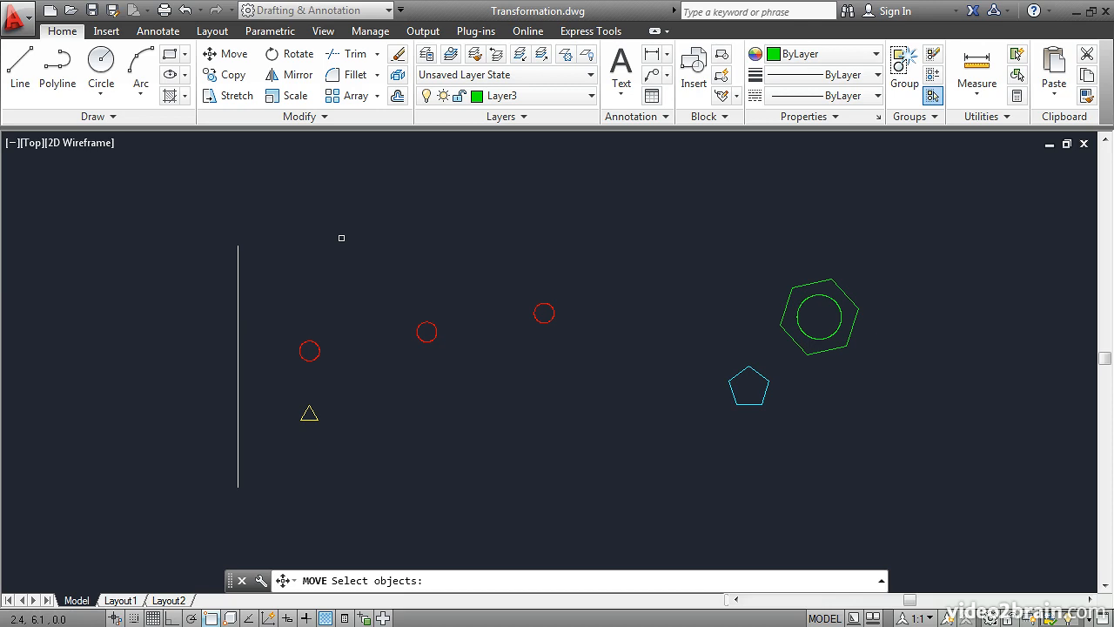
{"action": "left_click", "coordinate": [311, 412]}
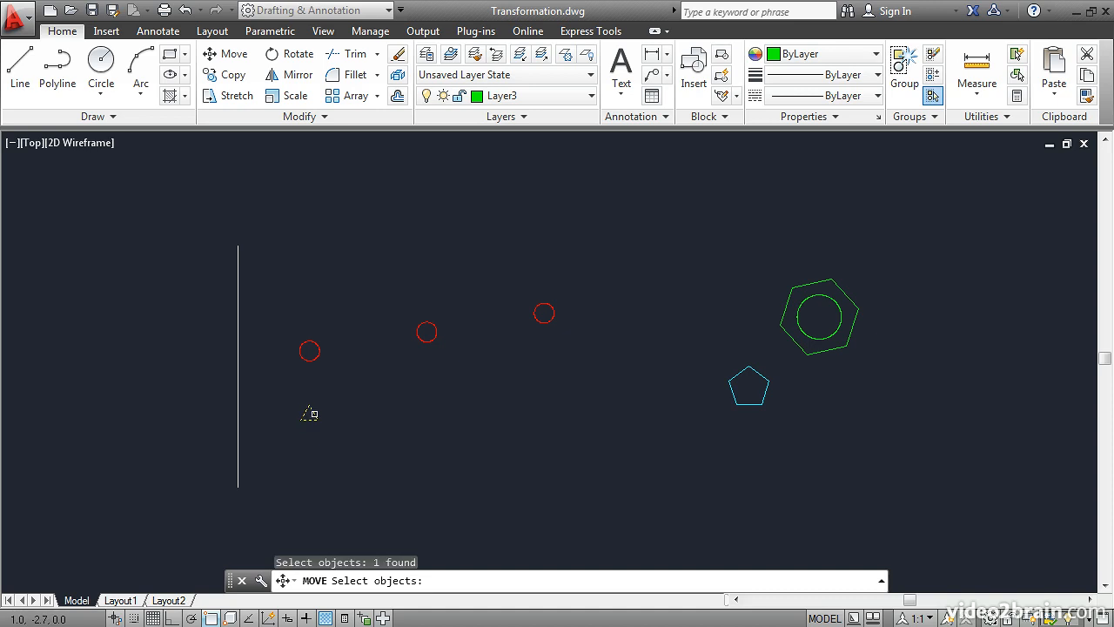
{"action": "key", "text": "Return"}
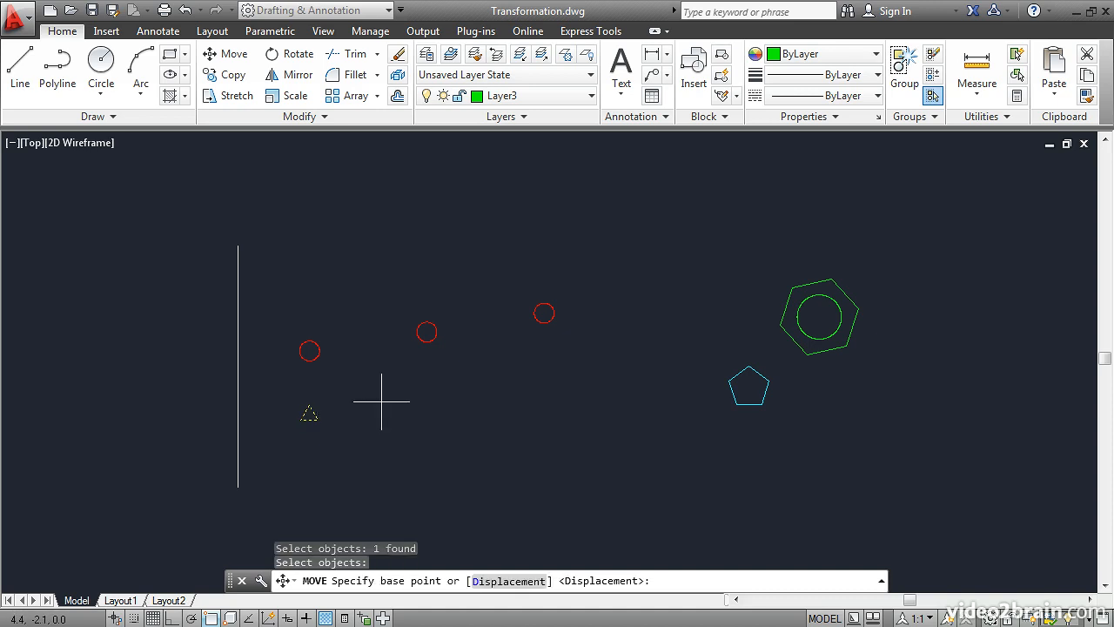
{"action": "left_click", "coordinate": [337, 467]}
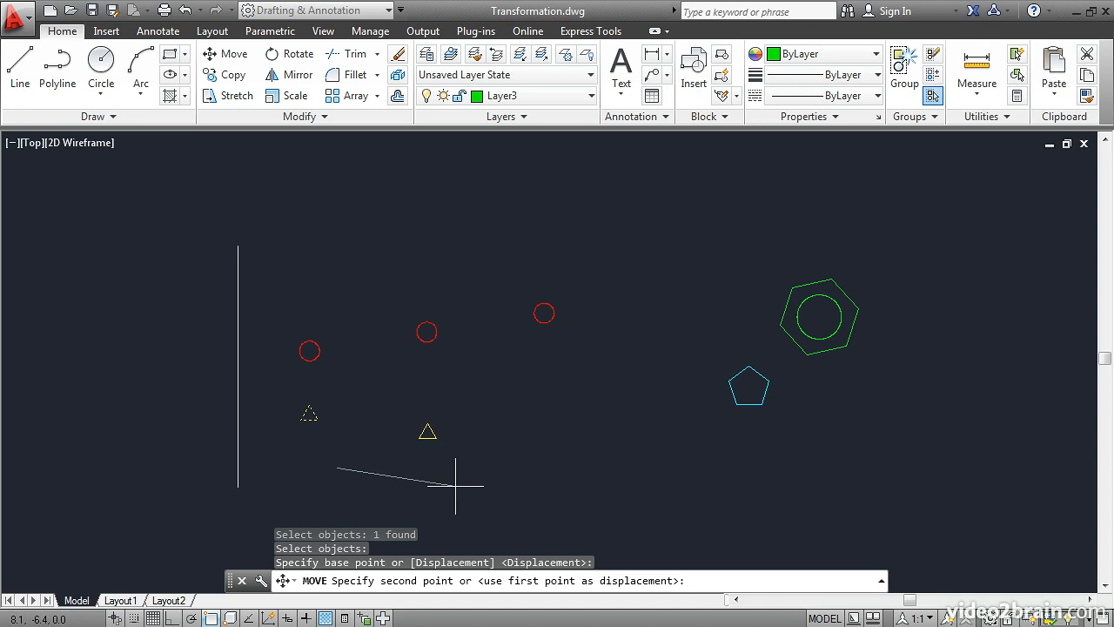
{"action": "left_click", "coordinate": [455, 484]}
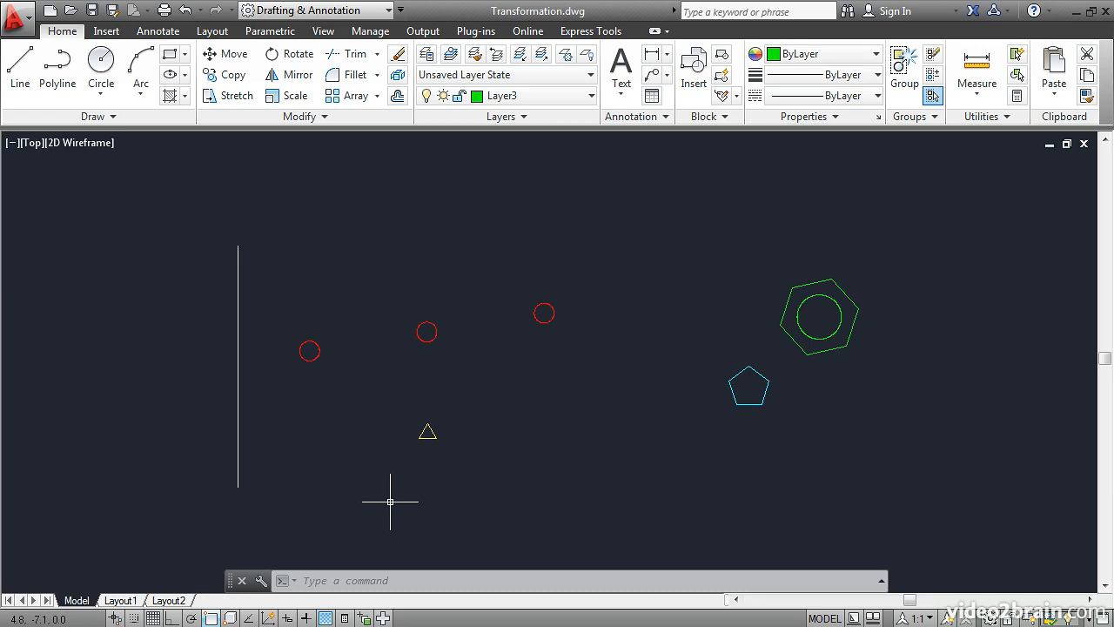
Move the yellow triangle using the middle red circle's center as base point and the rightmost red circle's center as second point.
{"action": "type", "text": "m"}
{"action": "key", "text": "Return"}
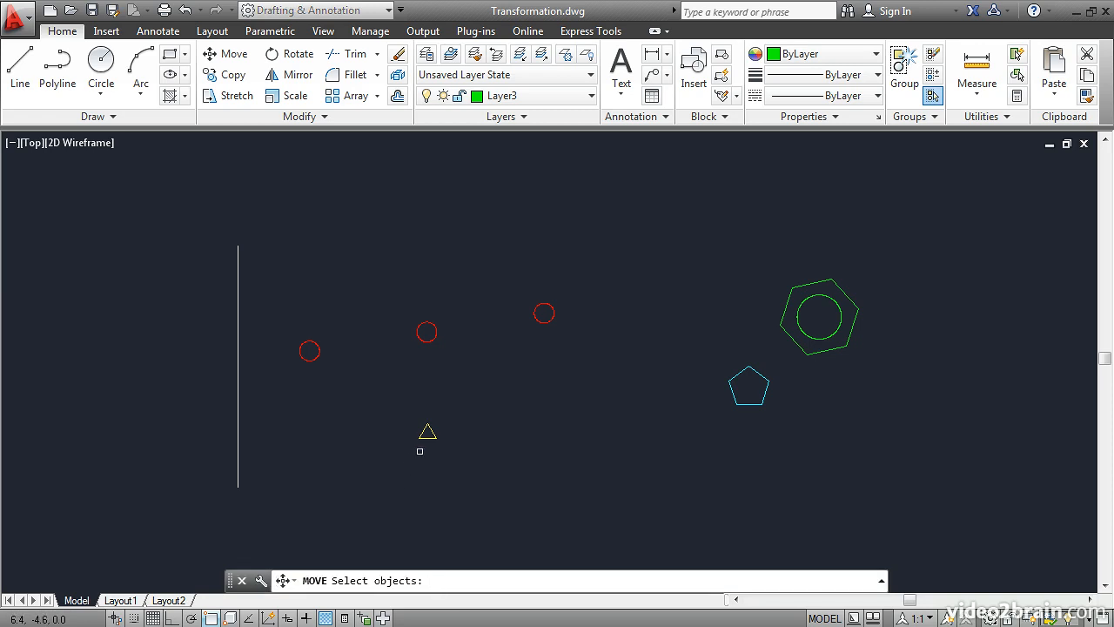
{"action": "left_click", "coordinate": [427, 432]}
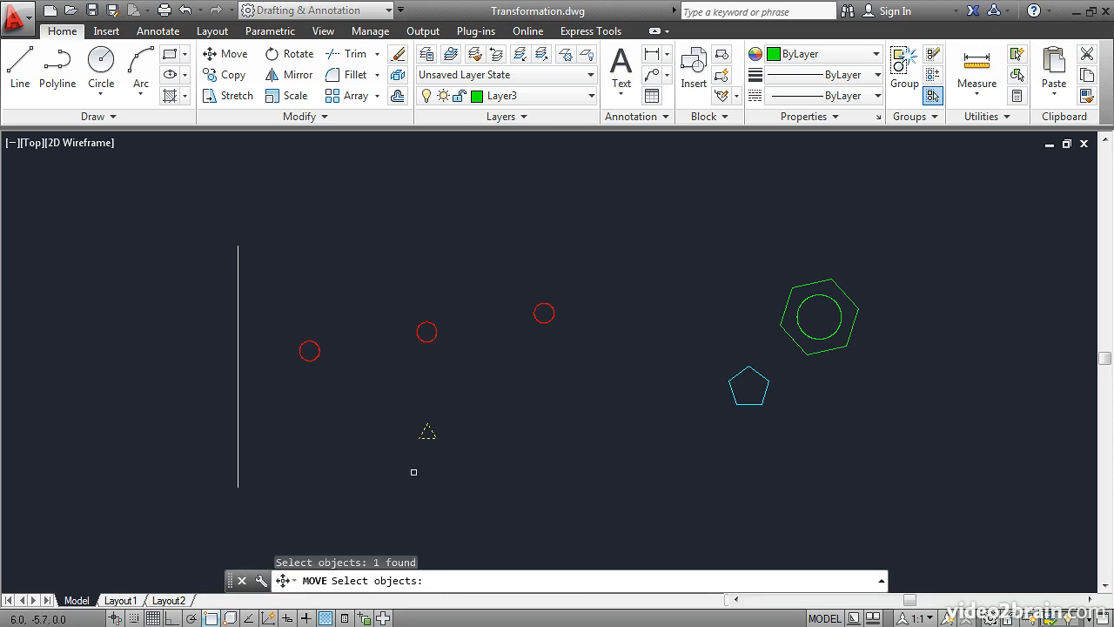
{"action": "key", "text": "Return"}
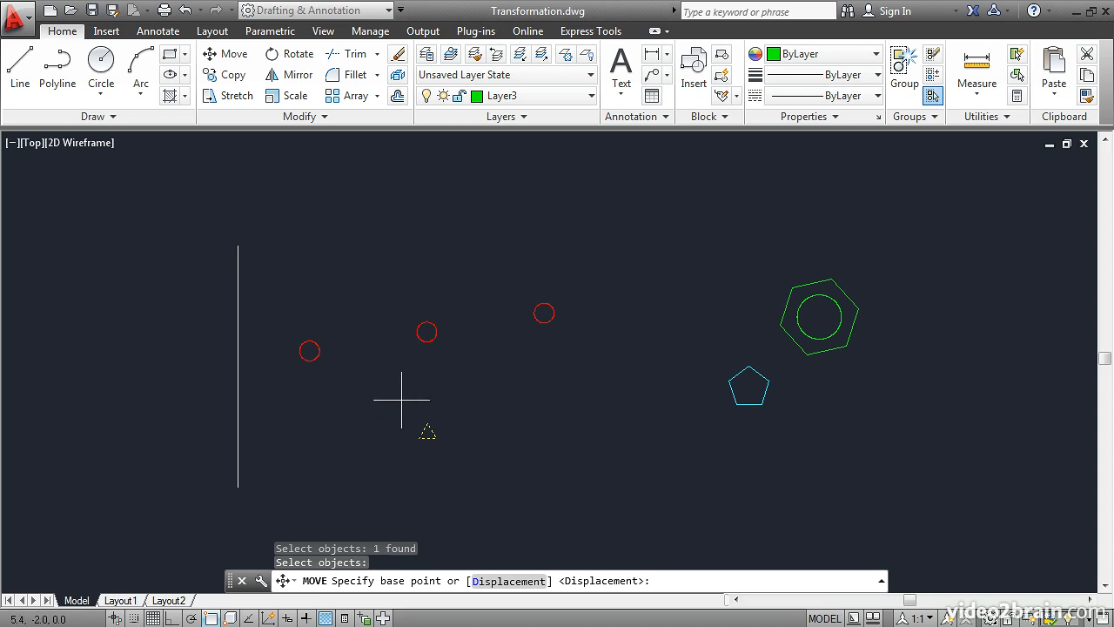
{"action": "left_click", "coordinate": [426, 332]}
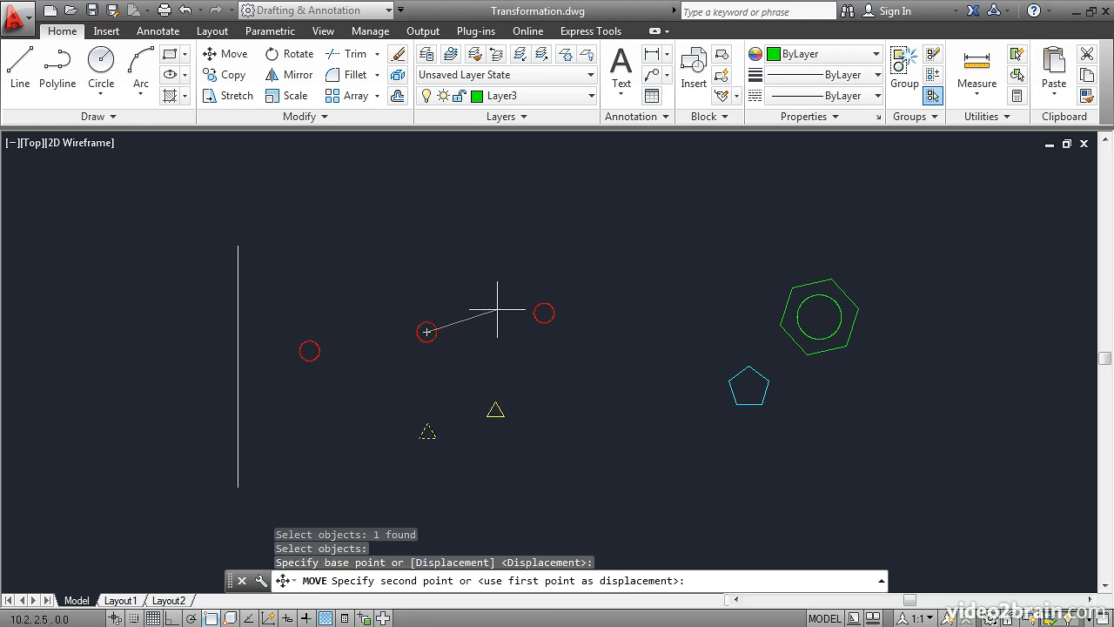
{"action": "left_click", "coordinate": [544, 313]}
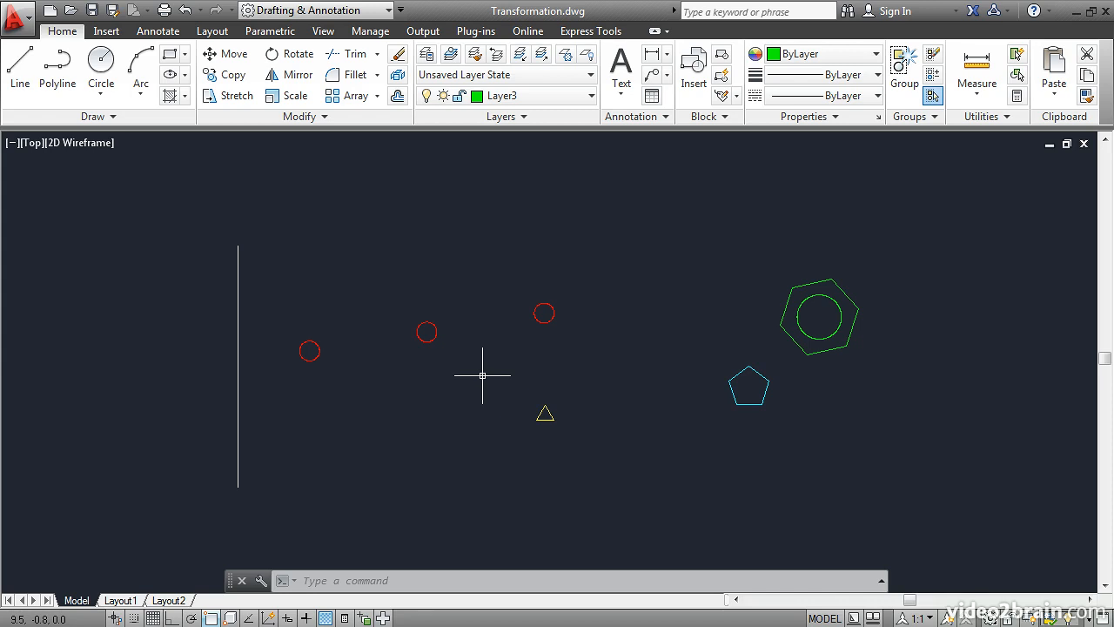
Move the previously selected triangle 5 units horizontally, reusing the previous selection and the relative displacement @5,0.
{"action": "left_click", "coordinate": [232, 56]}
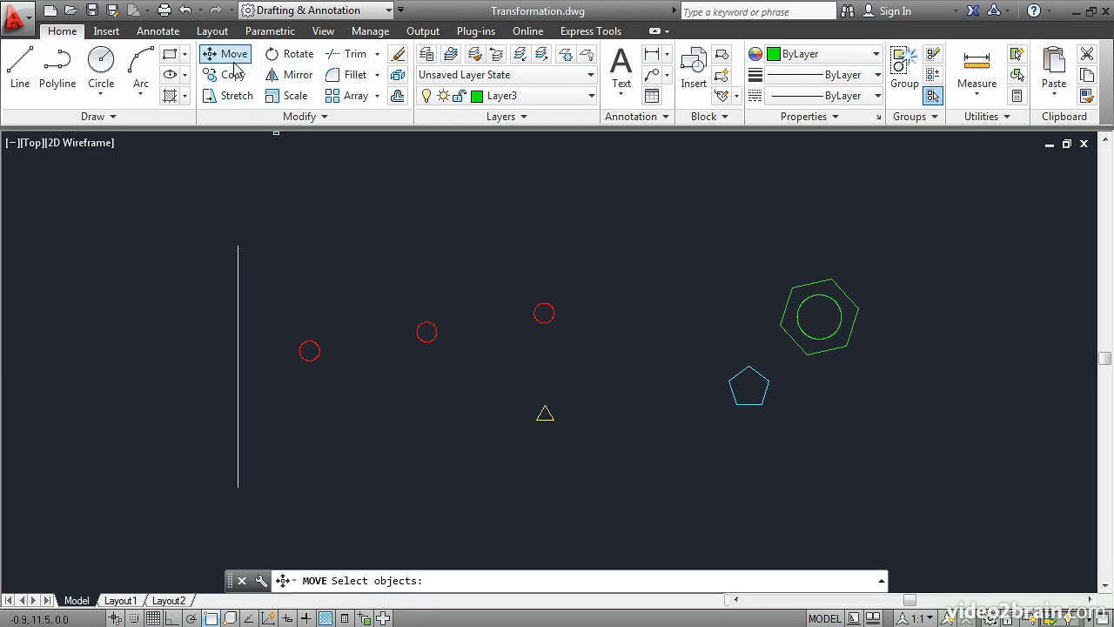
{"action": "type", "text": "p"}
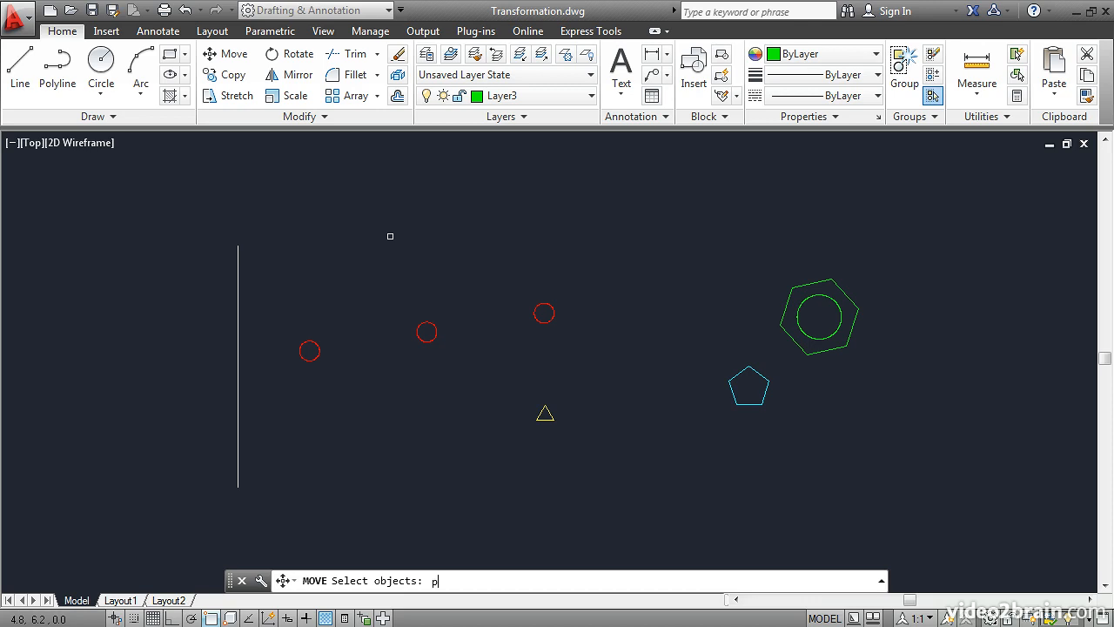
{"action": "key", "text": "Return"}
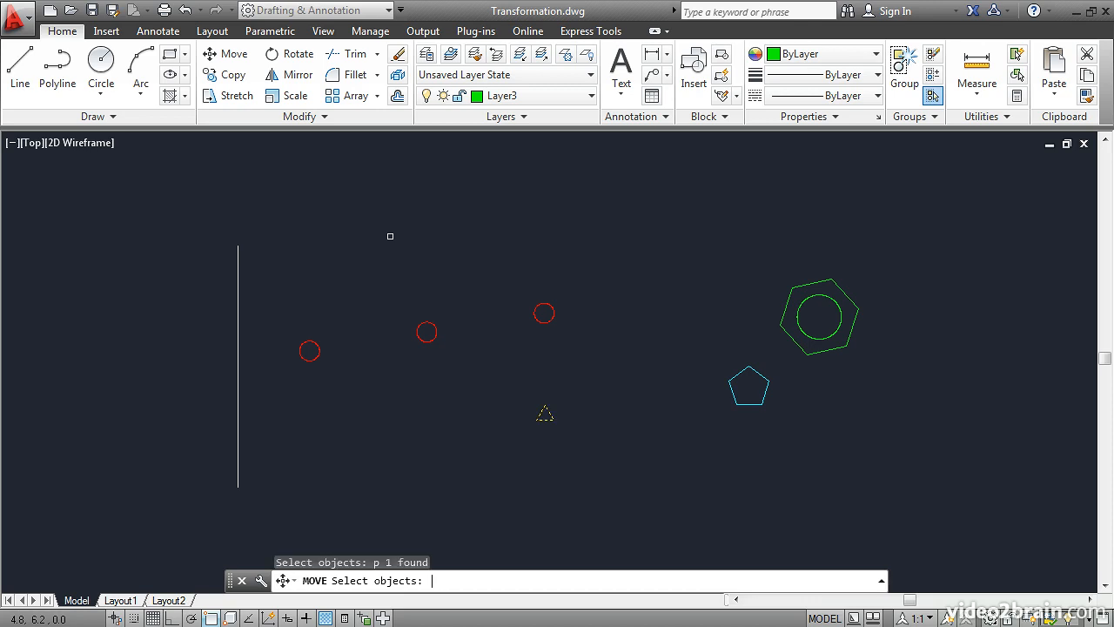
{"action": "key", "text": "Return"}
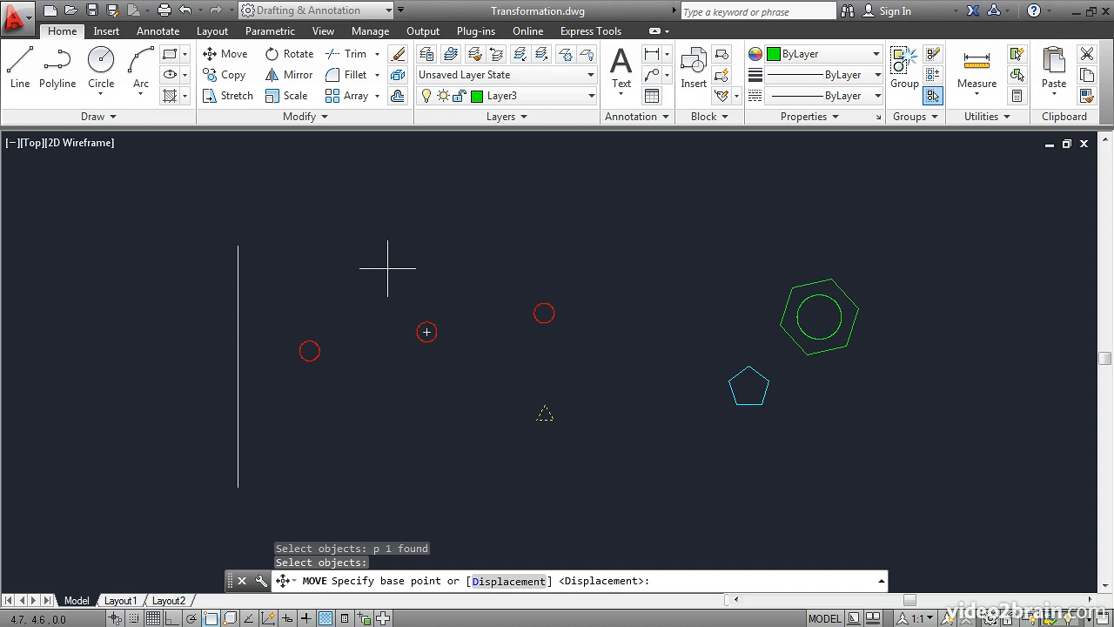
{"action": "left_click", "coordinate": [388, 268]}
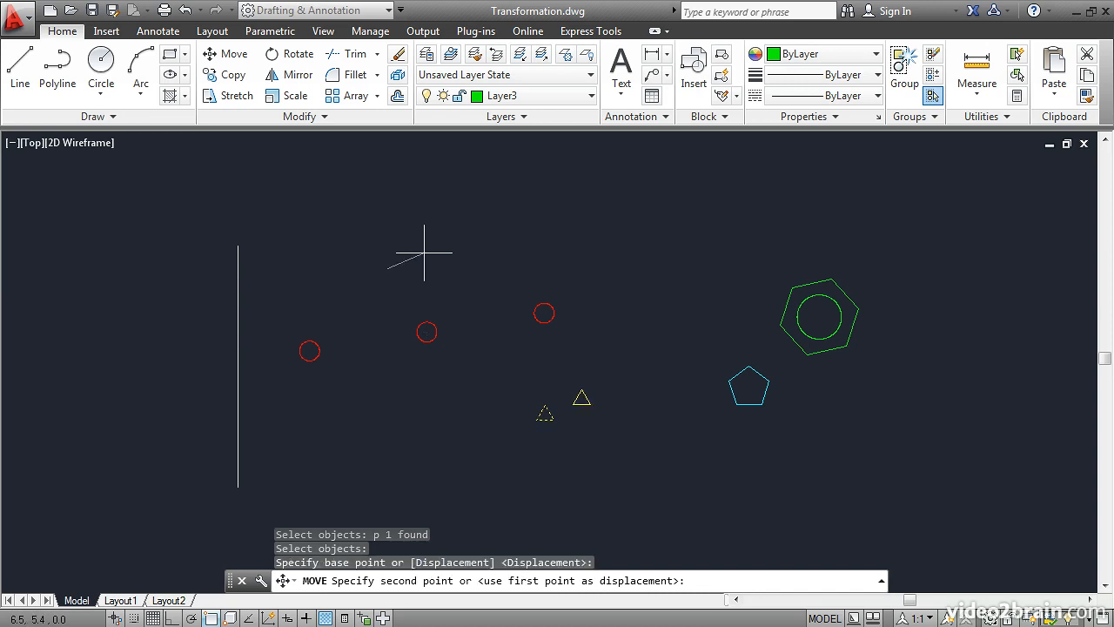
{"action": "type", "text": "@5,0"}
{"action": "key", "text": "Return"}
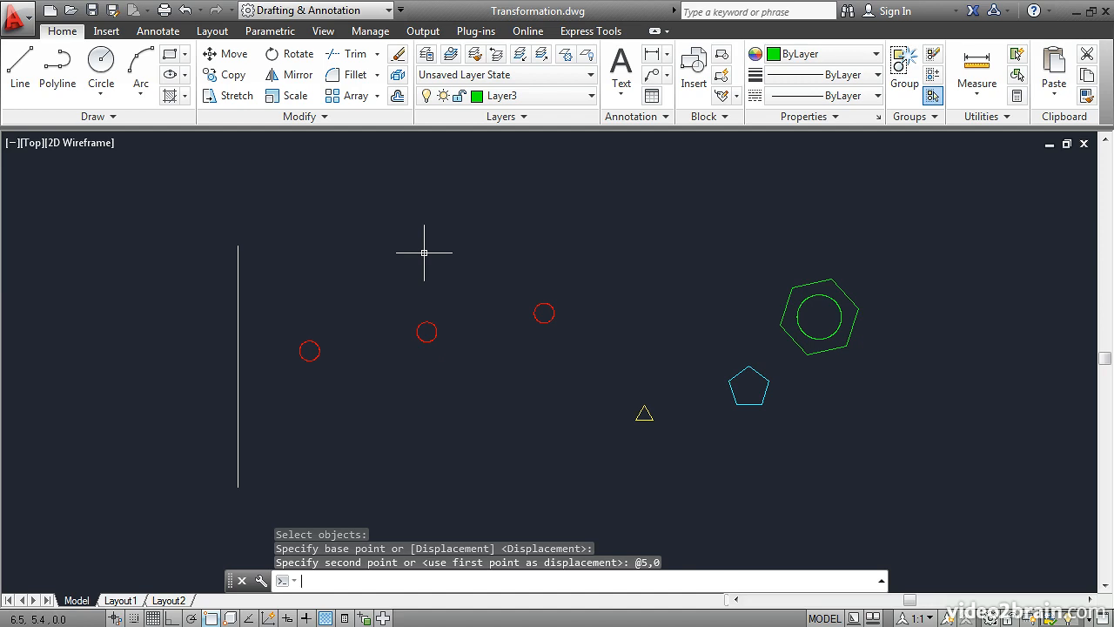
Move the yellow triangle 5 units at -45 degrees with the relative polar displacement @5<-45 from an arbitrary base point.
{"action": "type", "text": "m"}
{"action": "key", "text": "Return"}
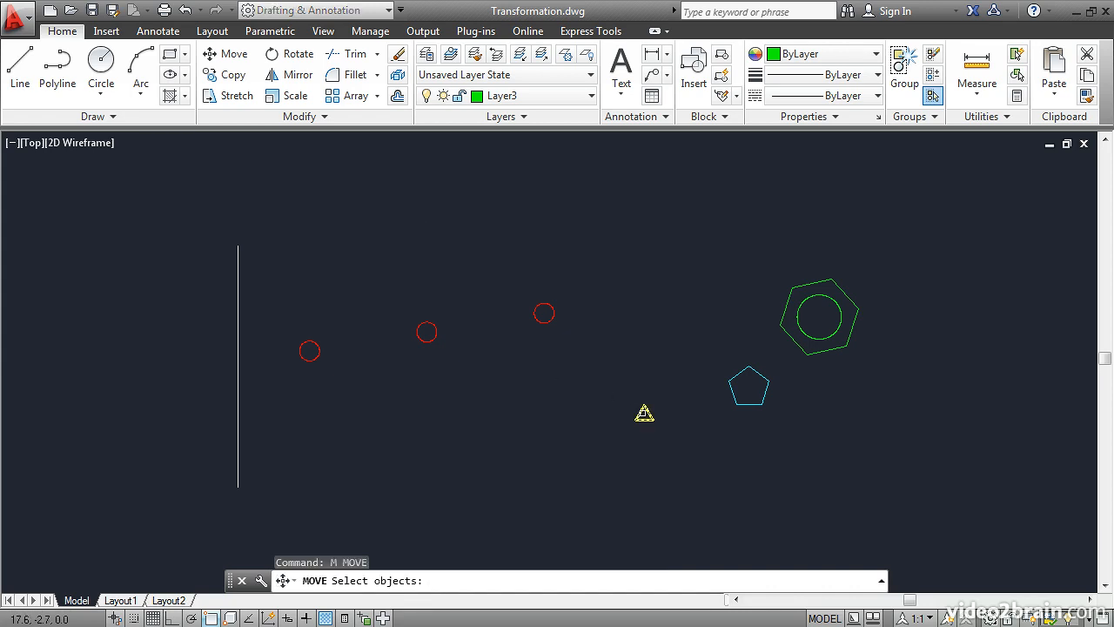
{"action": "left_click", "coordinate": [644, 412]}
{"action": "key", "text": "Return"}
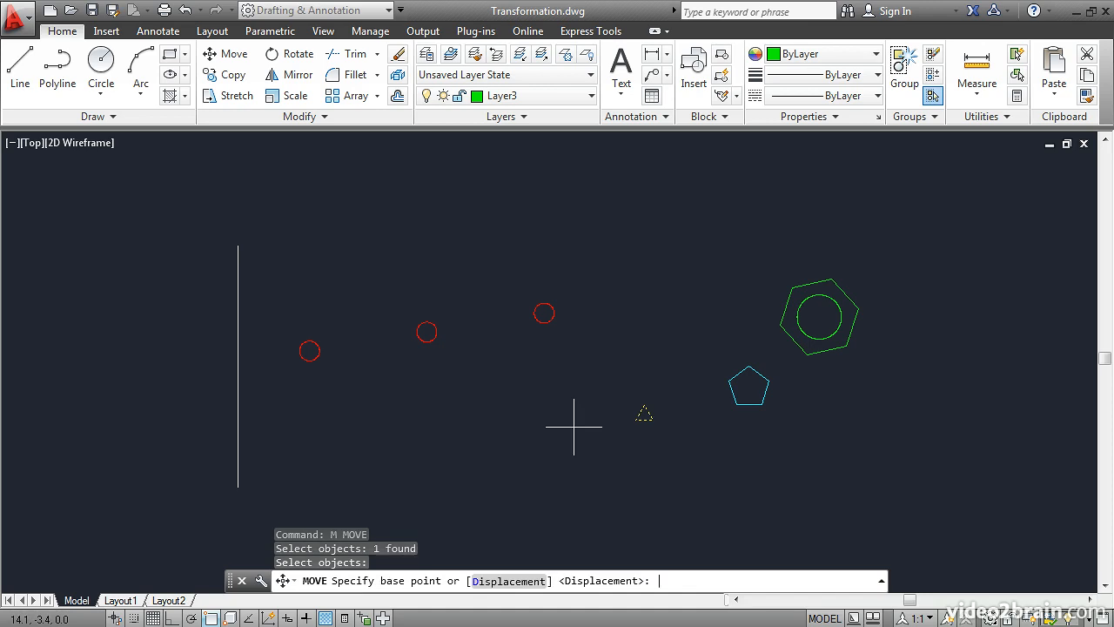
{"action": "left_click", "coordinate": [617, 467]}
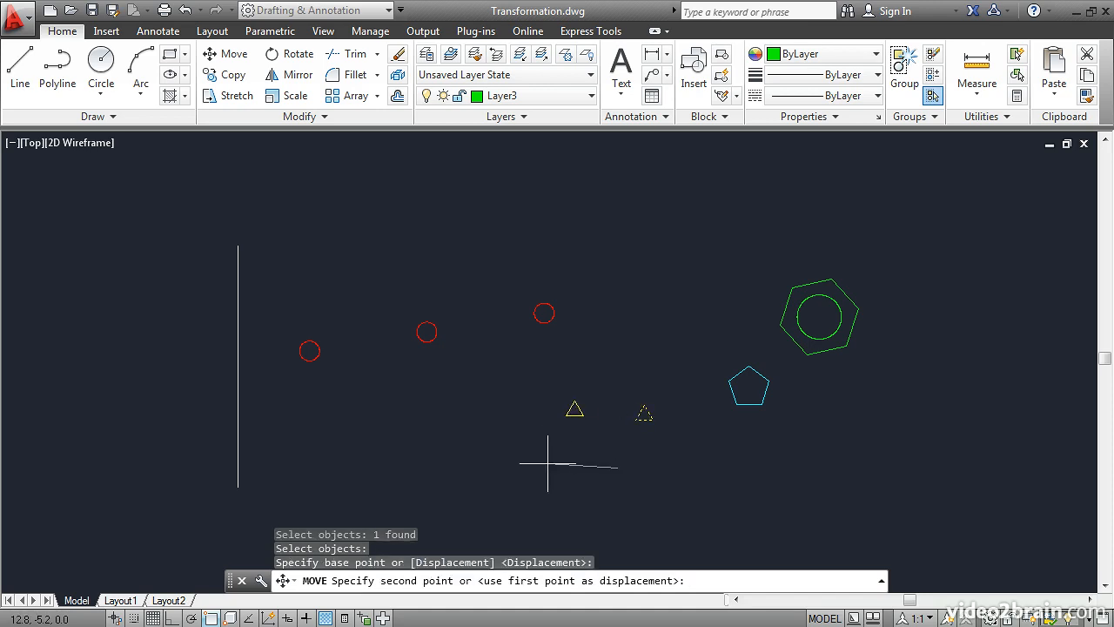
{"action": "type", "text": "@5<-45"}
{"action": "key", "text": "Return"}
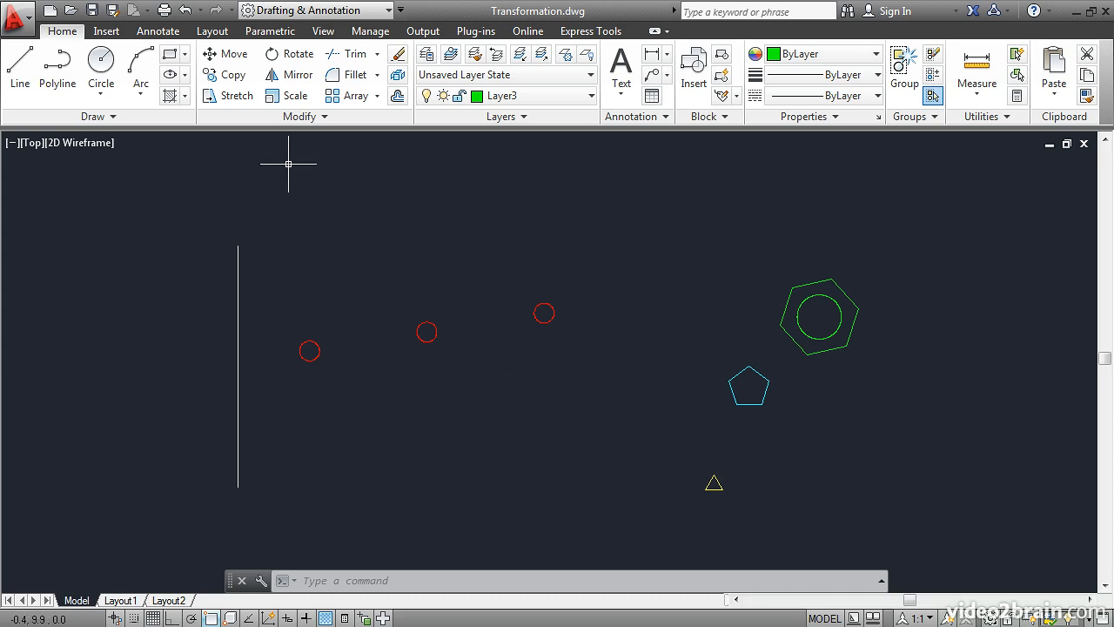
Copy the yellow triangle 5 units at 135 degrees with the relative polar displacement @5<135.
{"action": "left_click", "coordinate": [228, 77]}
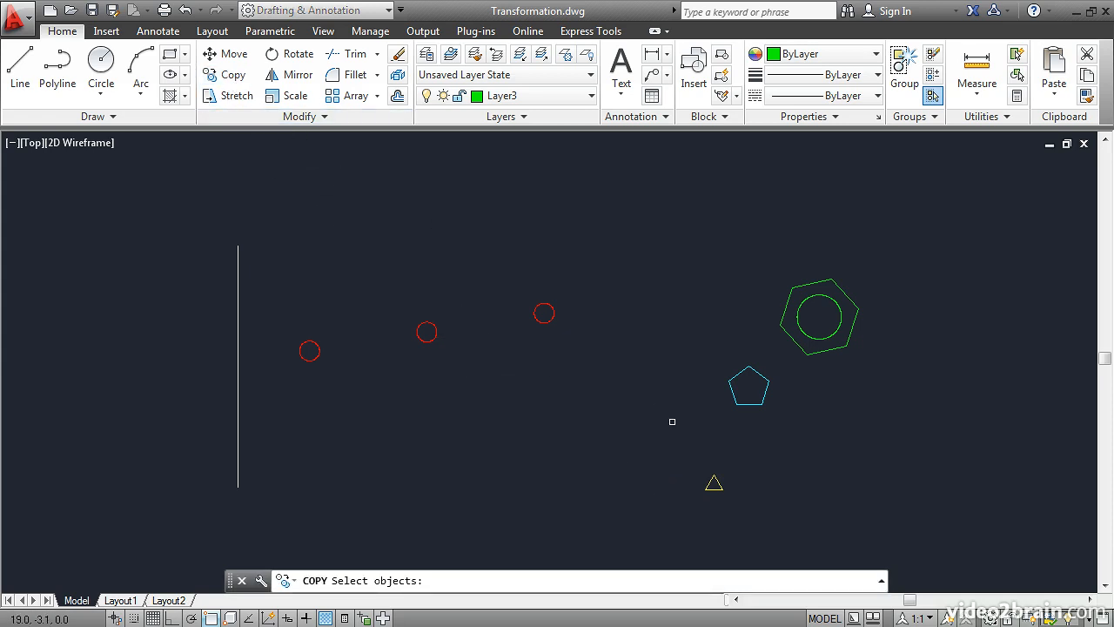
{"action": "left_click", "coordinate": [713, 483]}
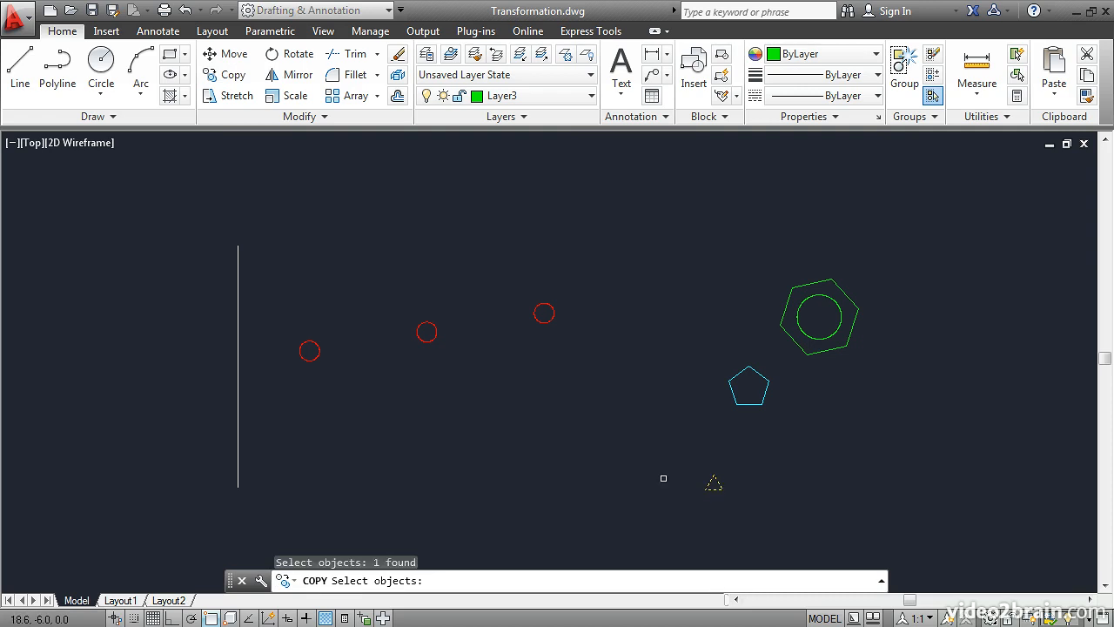
{"action": "key", "text": "Return"}
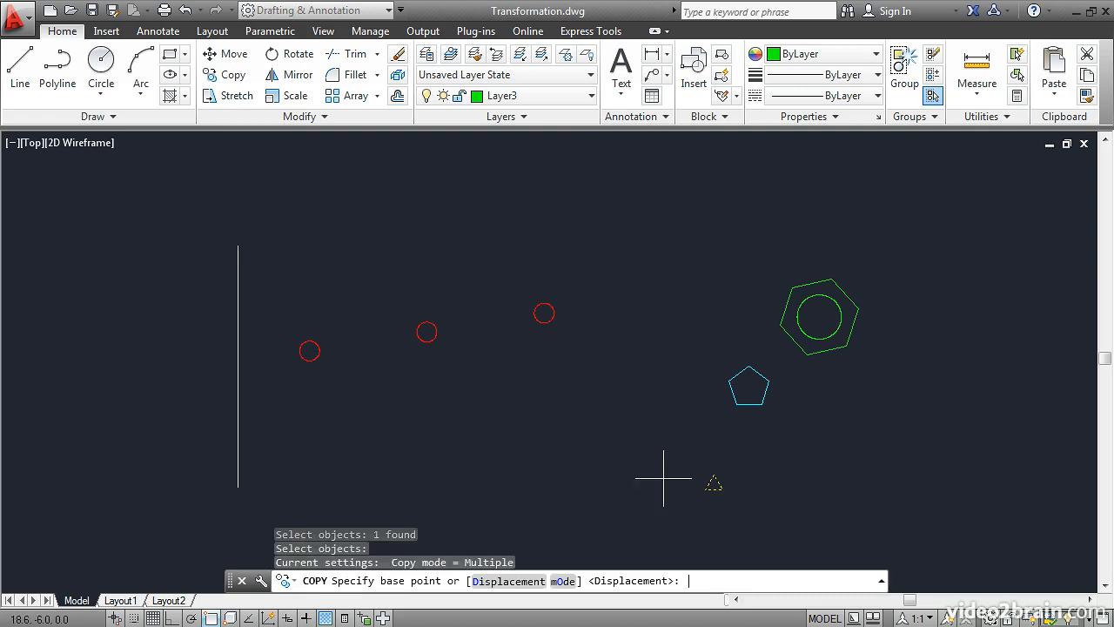
{"action": "left_click", "coordinate": [617, 488]}
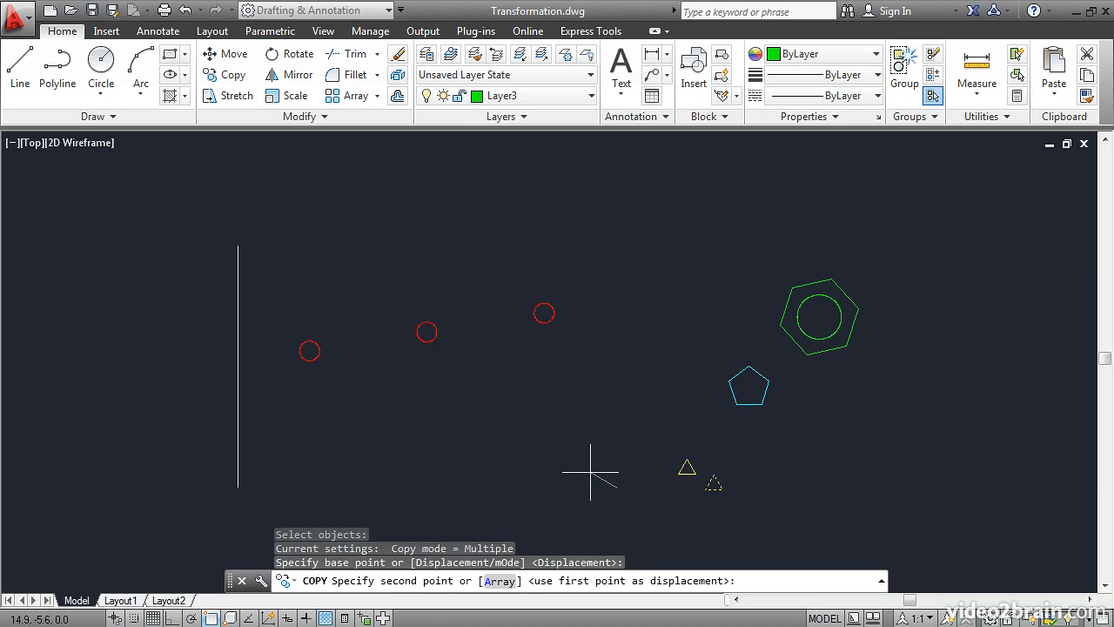
{"action": "type", "text": "@5<"}
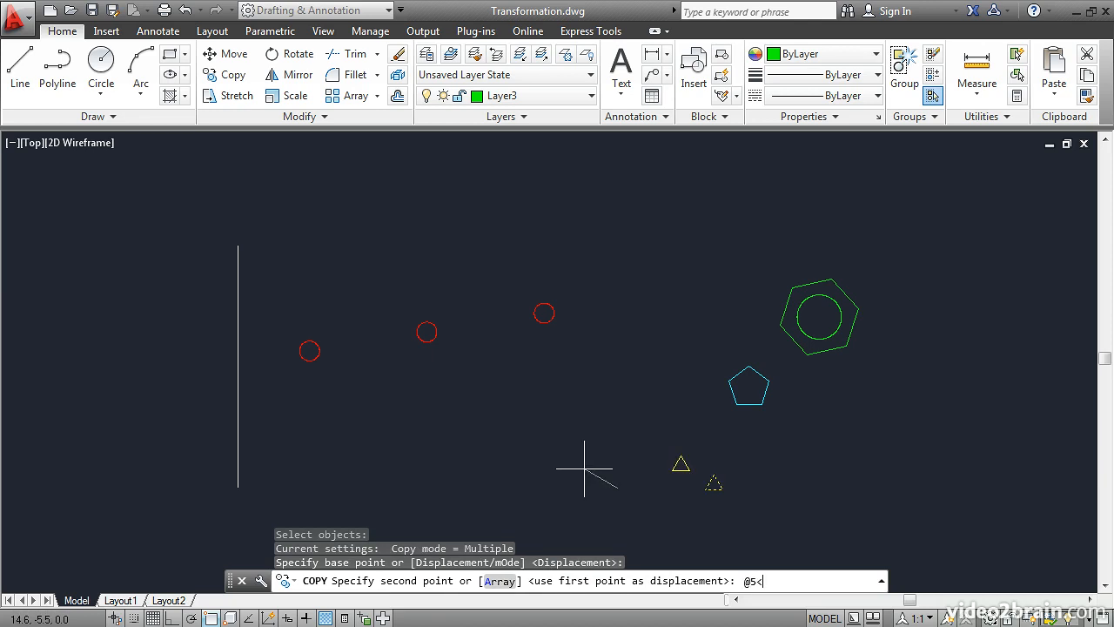
{"action": "type", "text": "135"}
{"action": "key", "text": "Return"}
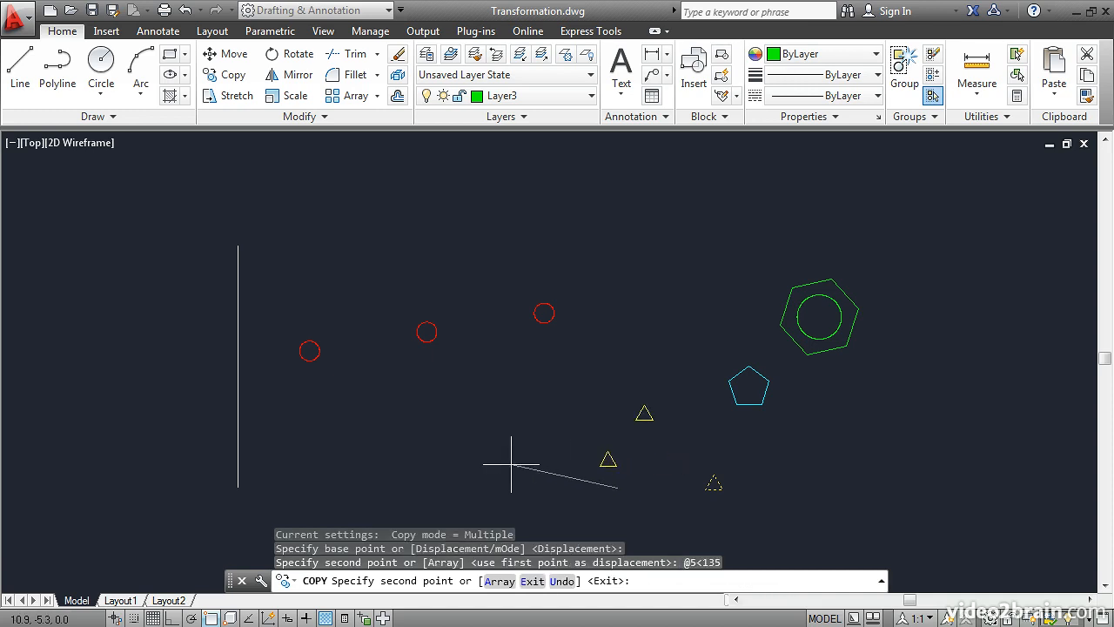
Place three more triangle copies freehand in a diagonal row below the rightmost red circle, and finish copying.
{"action": "left_click", "coordinate": [487, 394]}
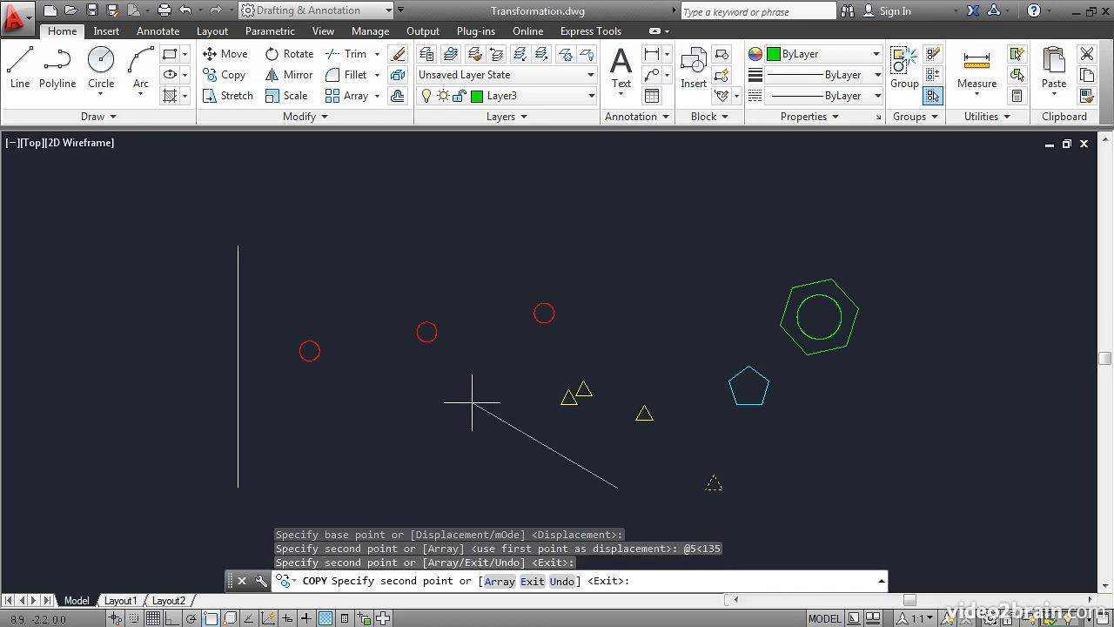
{"action": "left_click", "coordinate": [456, 410]}
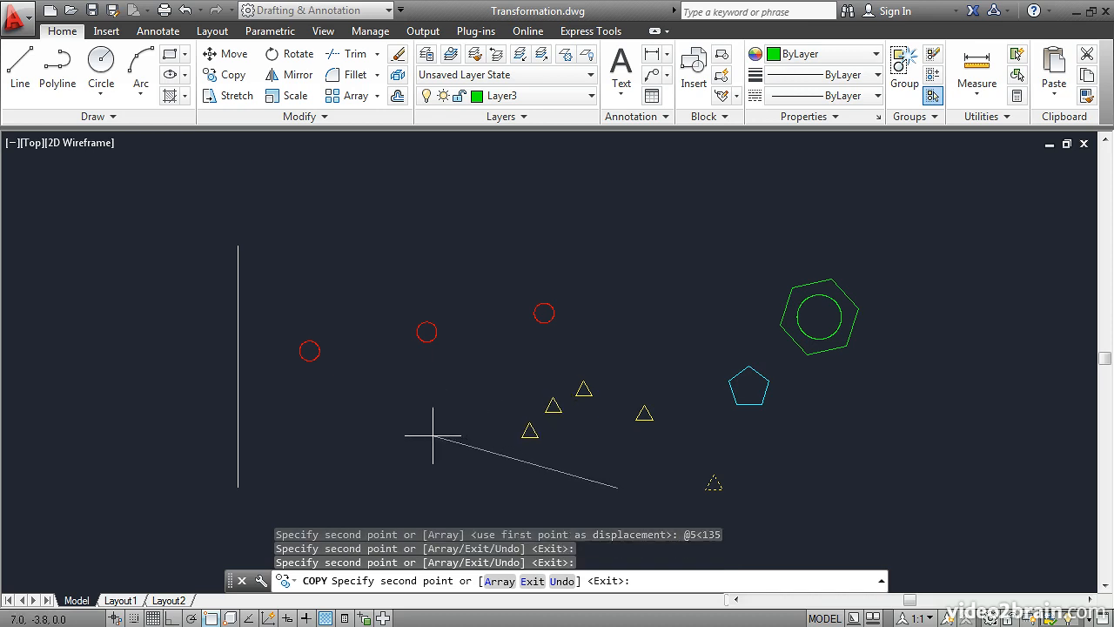
{"action": "left_click", "coordinate": [435, 438]}
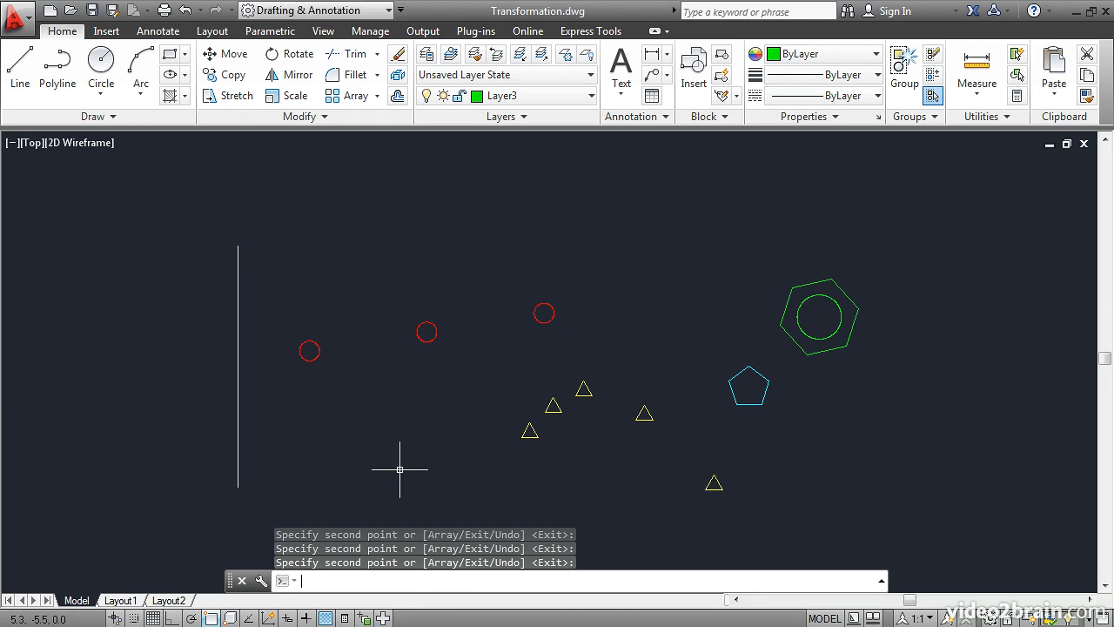
{"action": "key", "text": "Return"}
Copy the three triangles in the diagonal row using the rightmost red circle's center as base and the middle red circle's center as destination.
{"action": "key", "text": "Return"}
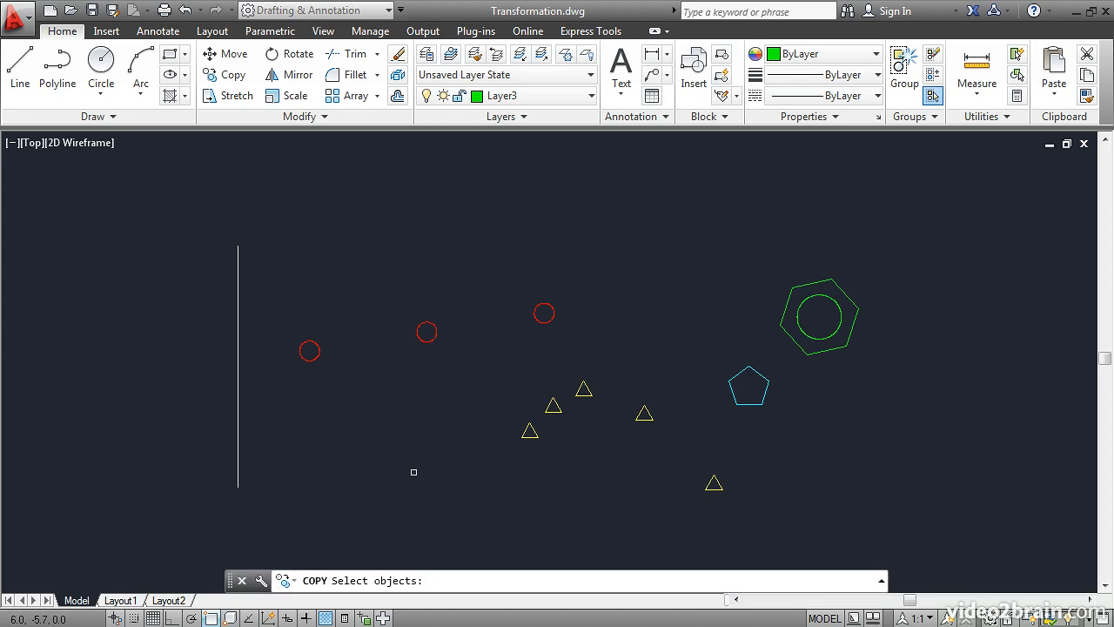
{"action": "left_click", "coordinate": [592, 445]}
{"action": "left_click", "coordinate": [505, 381]}
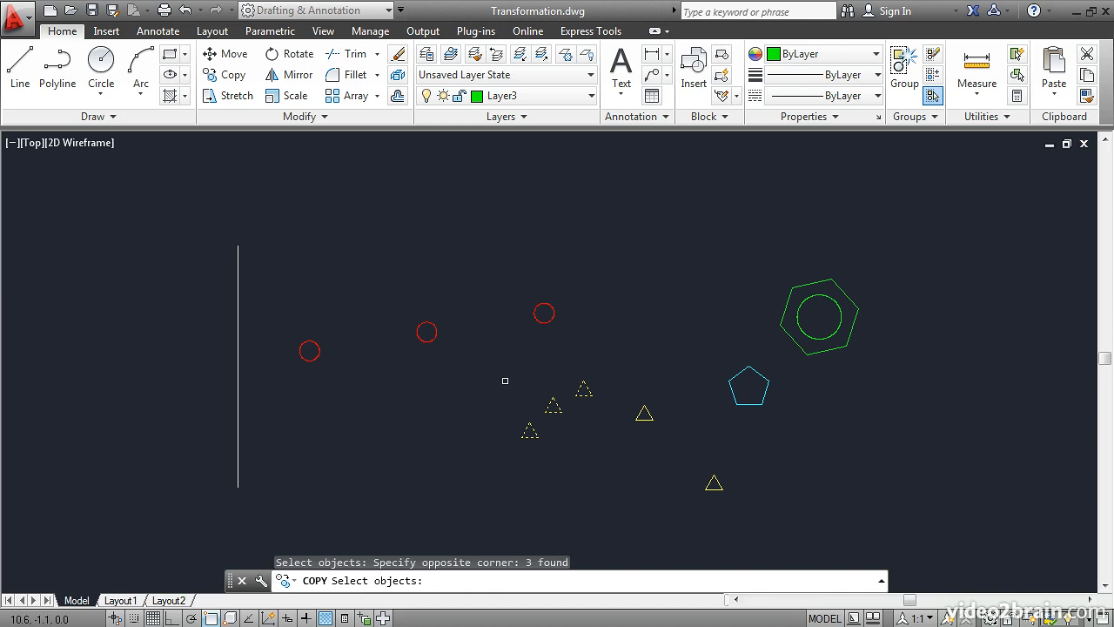
{"action": "key", "text": "Return"}
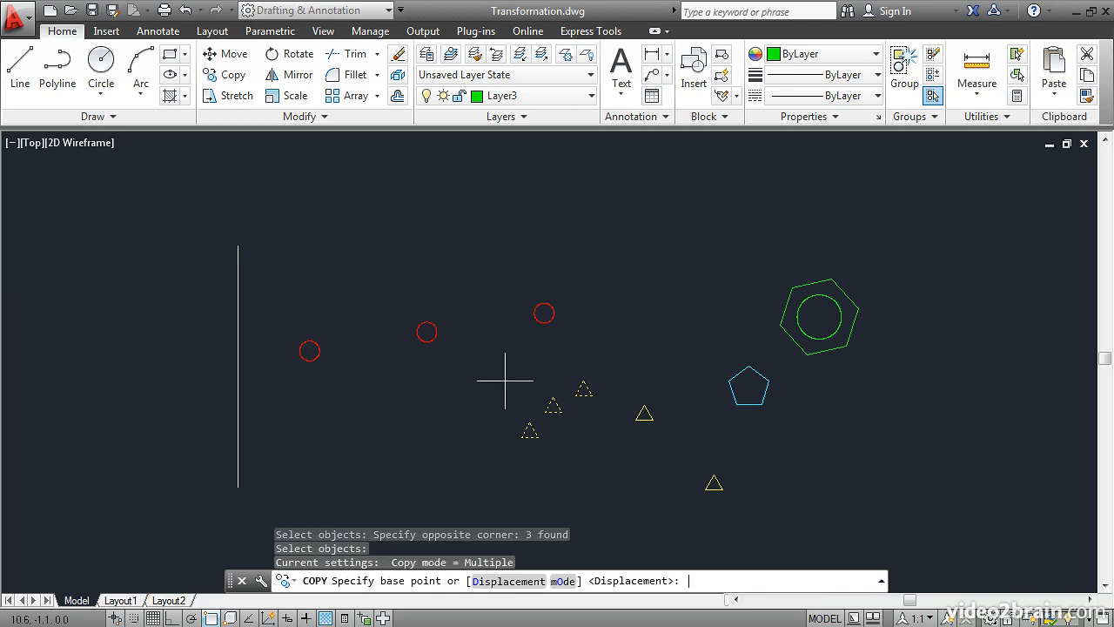
{"action": "left_click", "coordinate": [544, 313]}
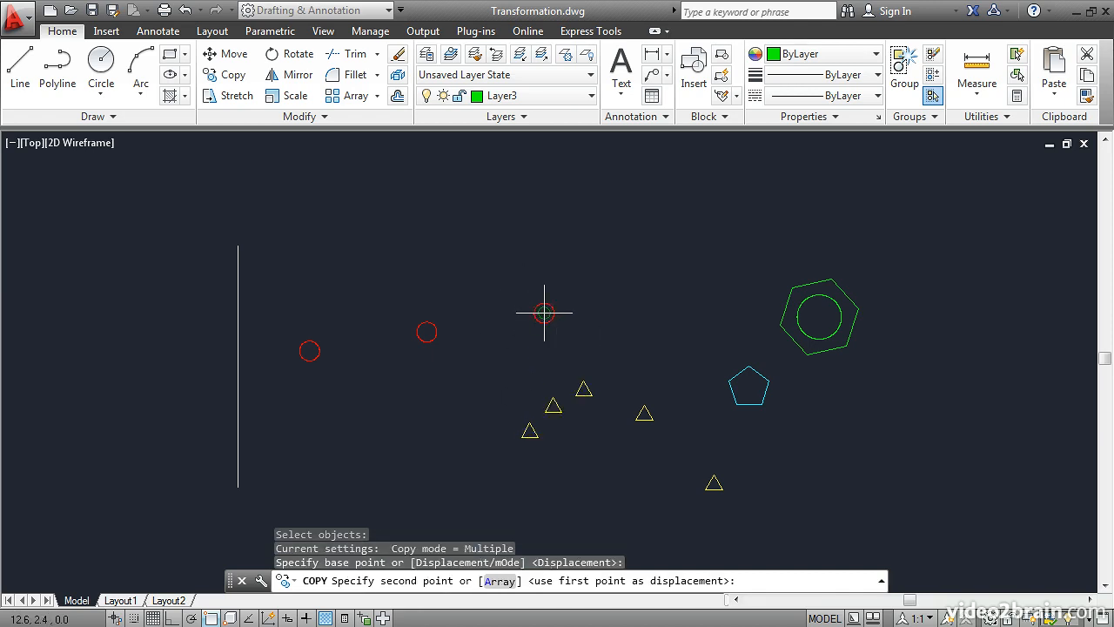
{"action": "left_click", "coordinate": [426, 332]}
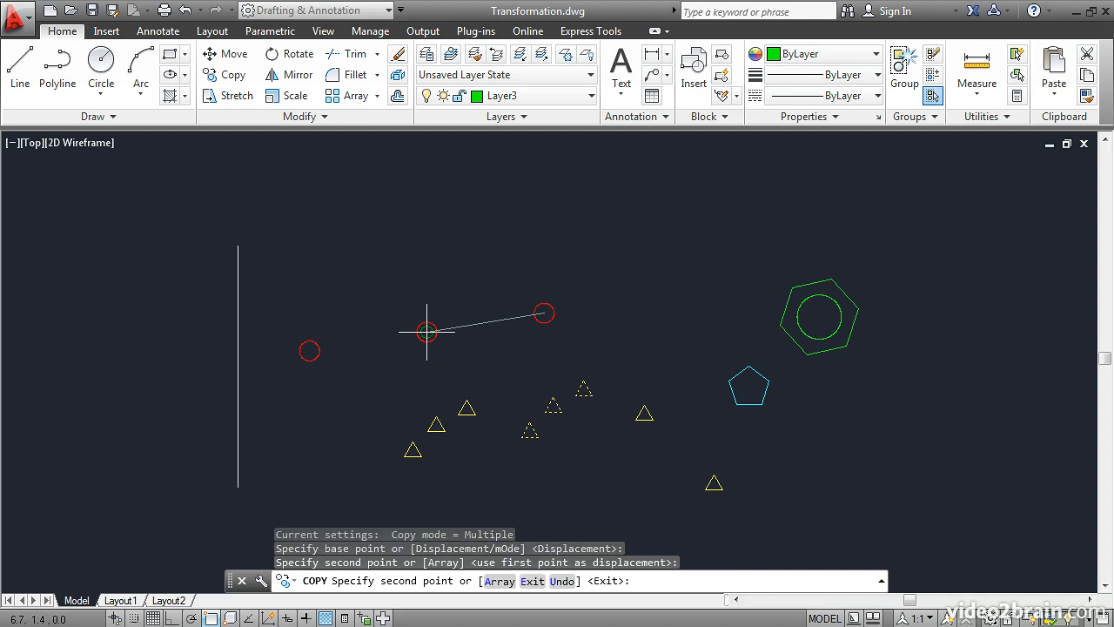
{"action": "key", "text": "Return"}
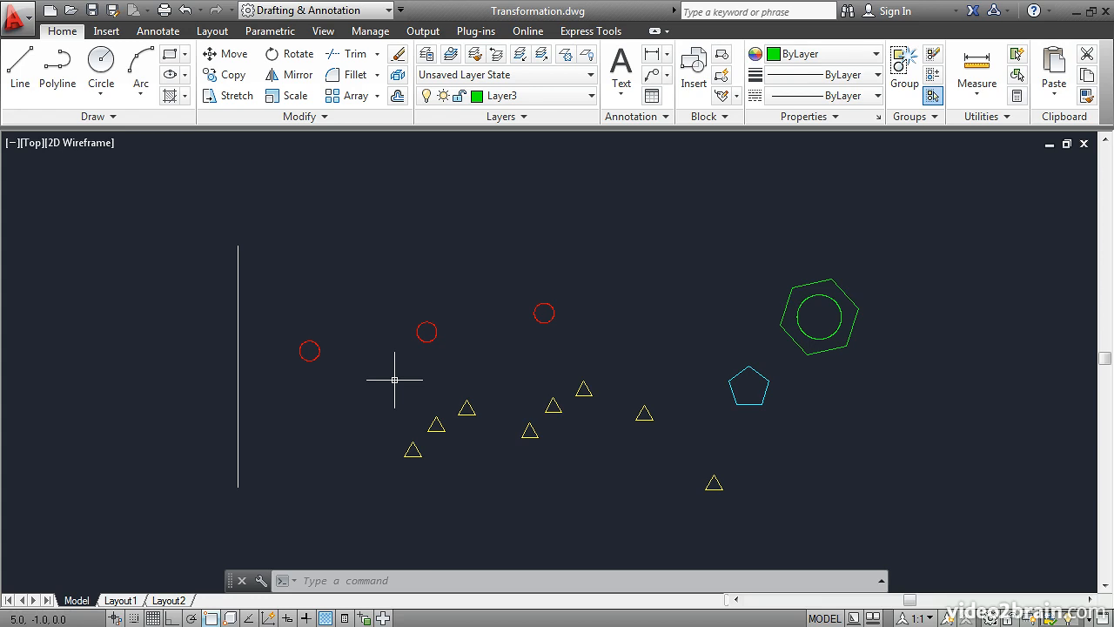
Copy the rightmost red circle from an arbitrary base point as a 3-item array, running diagonally up and to the right with freehand spacing.
{"action": "type", "text": "c"}
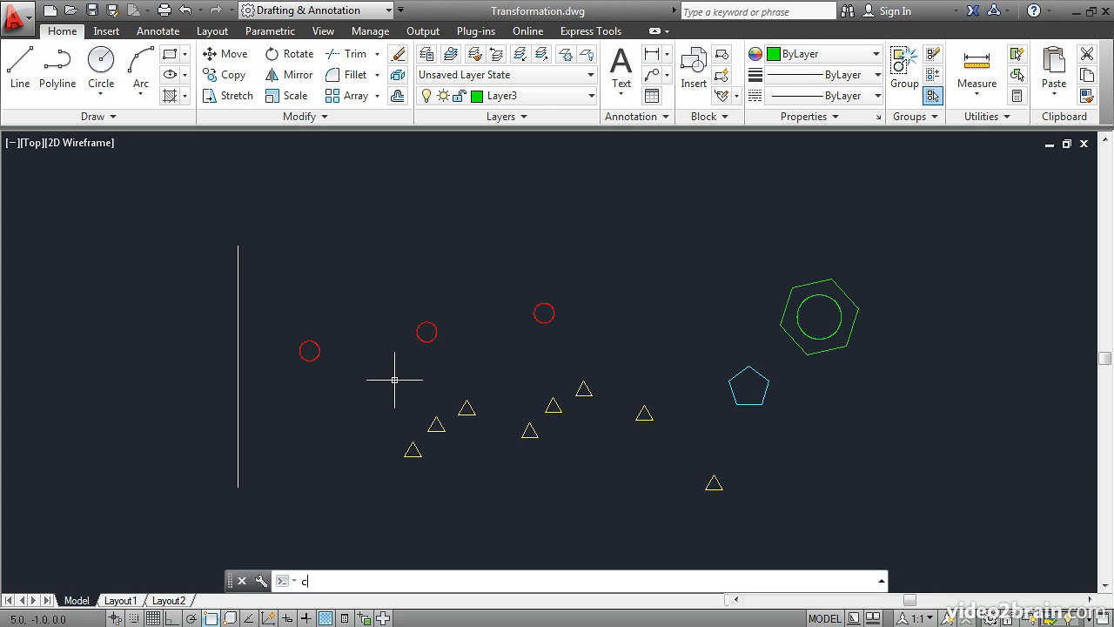
{"action": "type", "text": "o"}
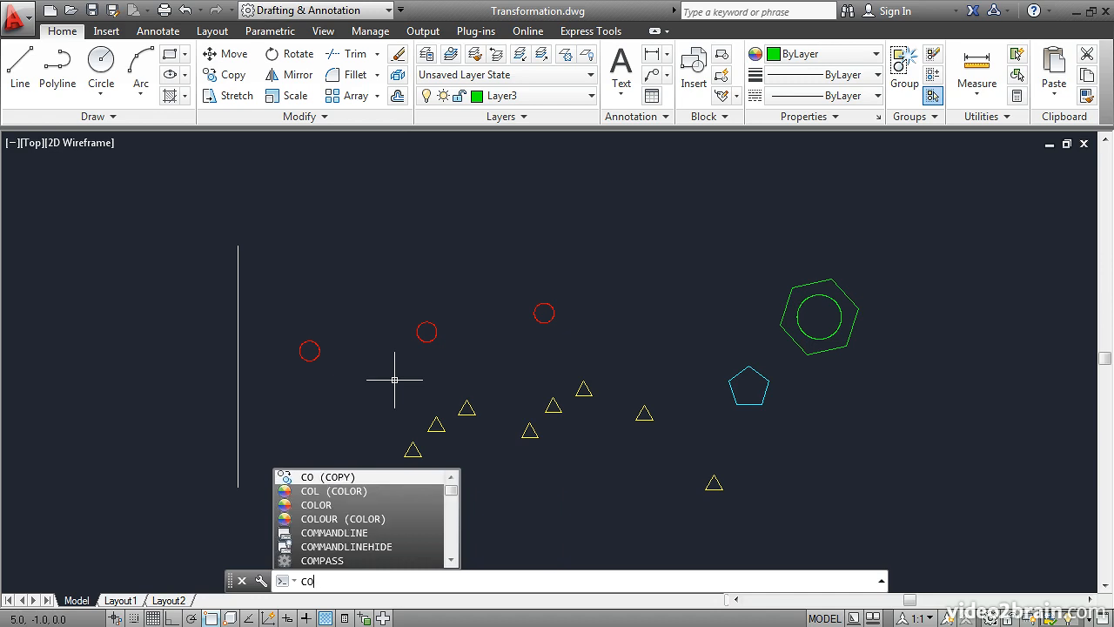
{"action": "key", "text": "Return"}
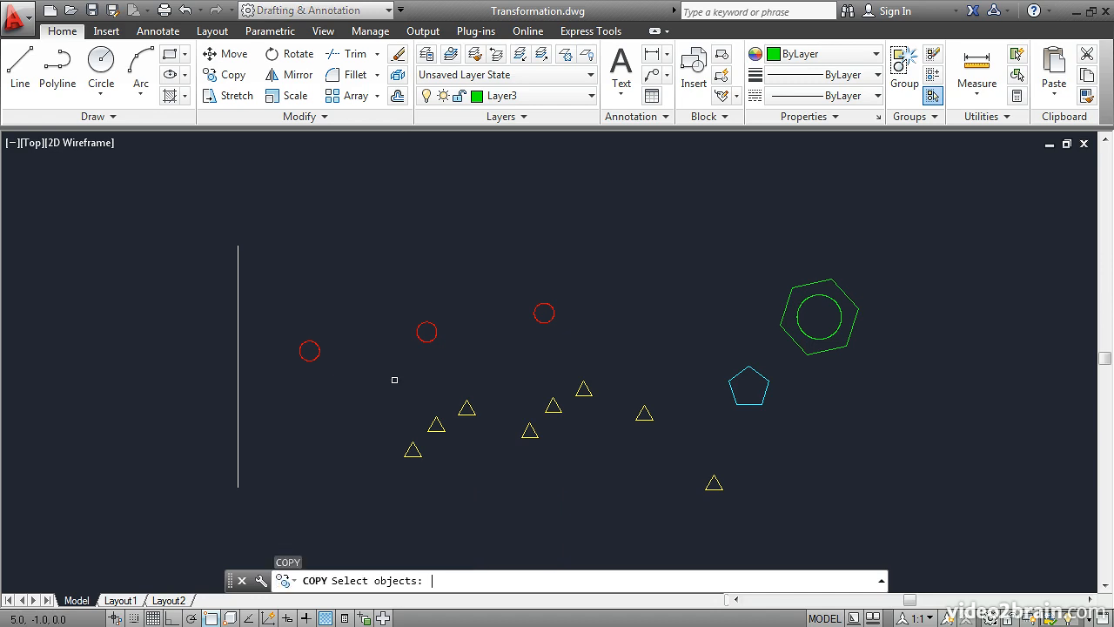
{"action": "left_click", "coordinate": [534, 309]}
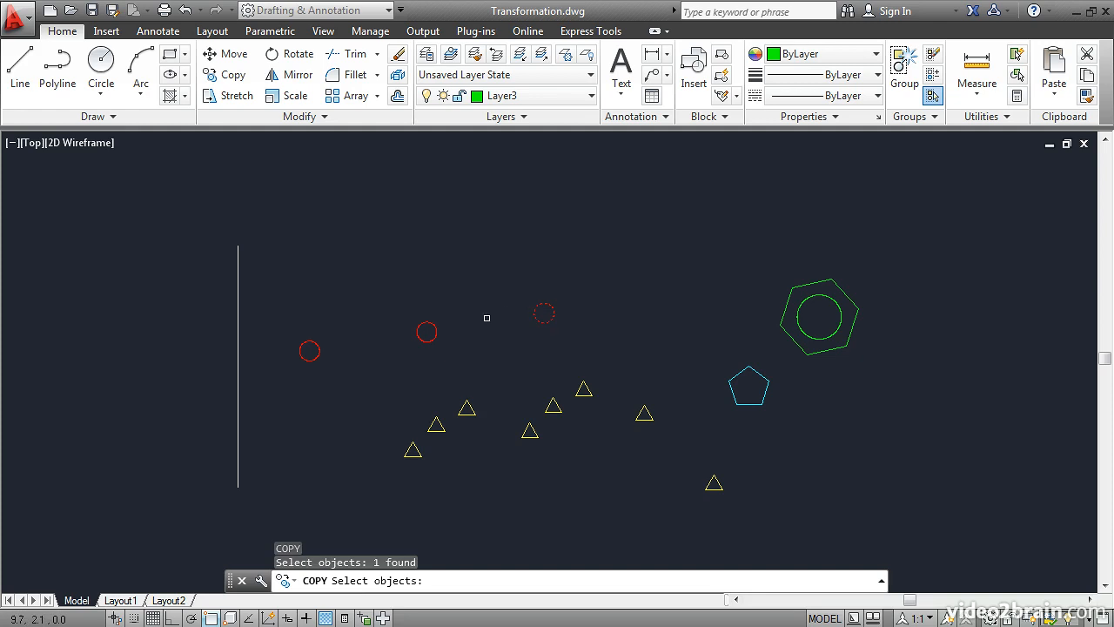
{"action": "key", "text": "Return"}
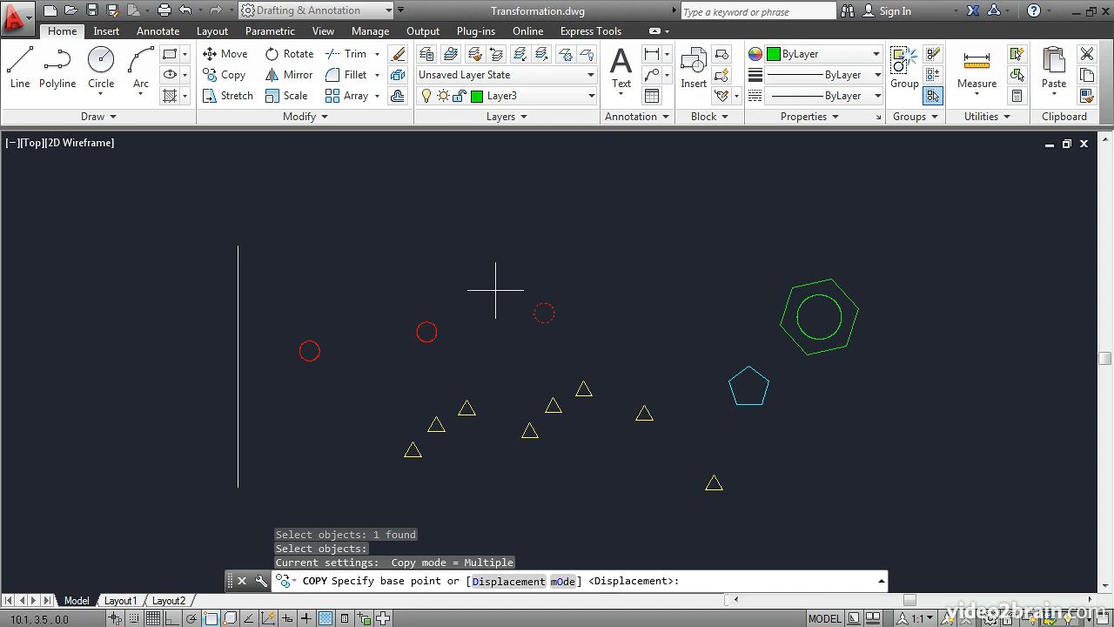
{"action": "left_click", "coordinate": [496, 291]}
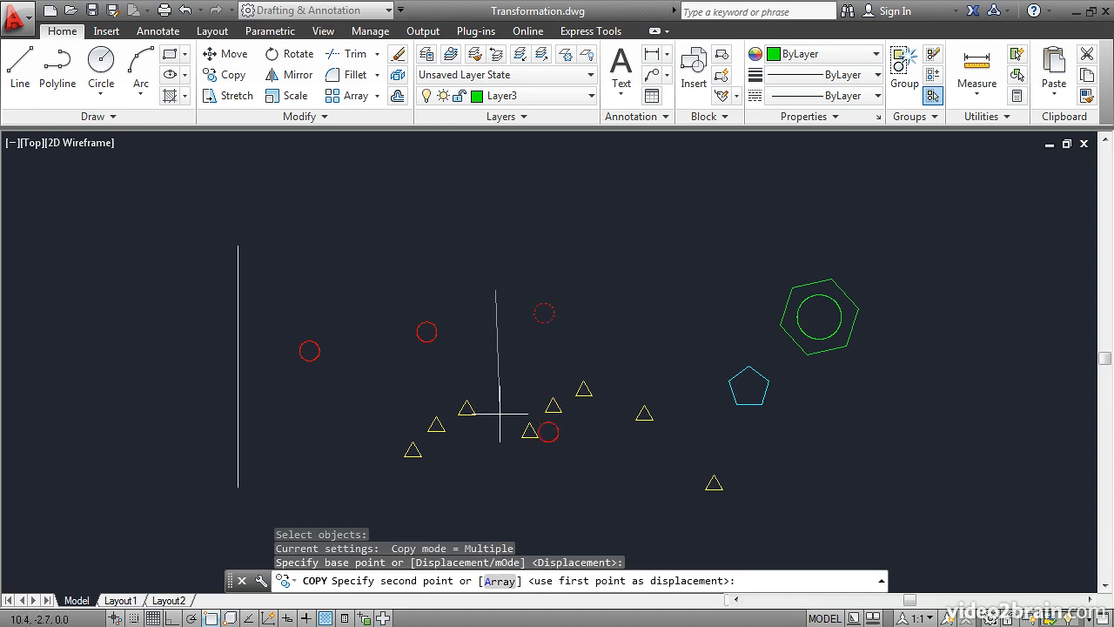
{"action": "left_click", "coordinate": [502, 576]}
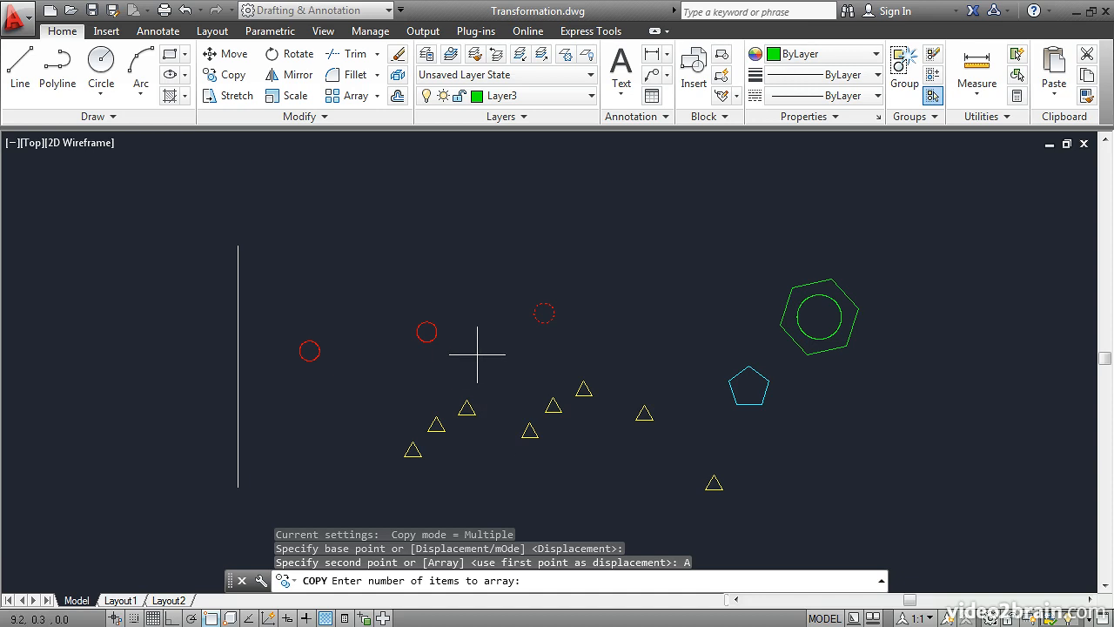
{"action": "type", "text": "3"}
{"action": "key", "text": "Return"}
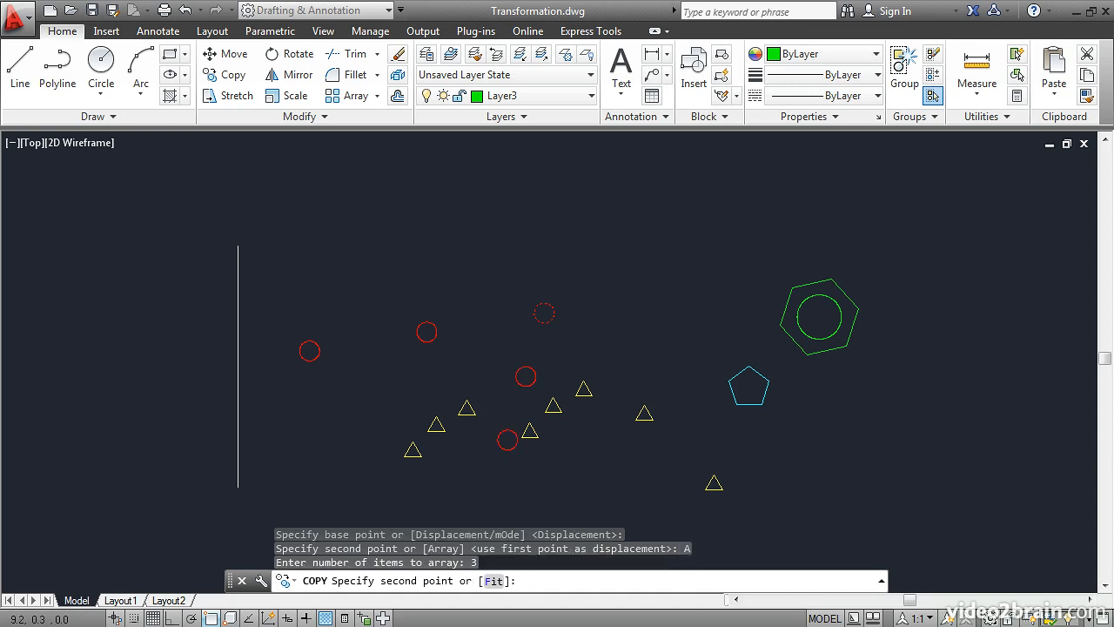
{"action": "left_click", "coordinate": [553, 251]}
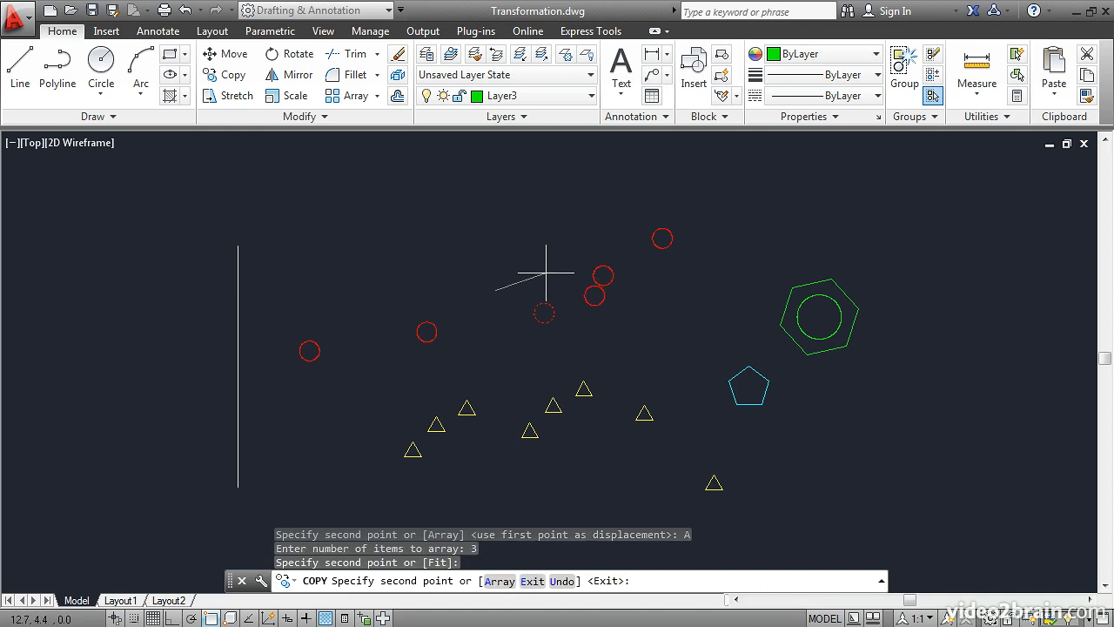
{"action": "key", "text": "Return"}
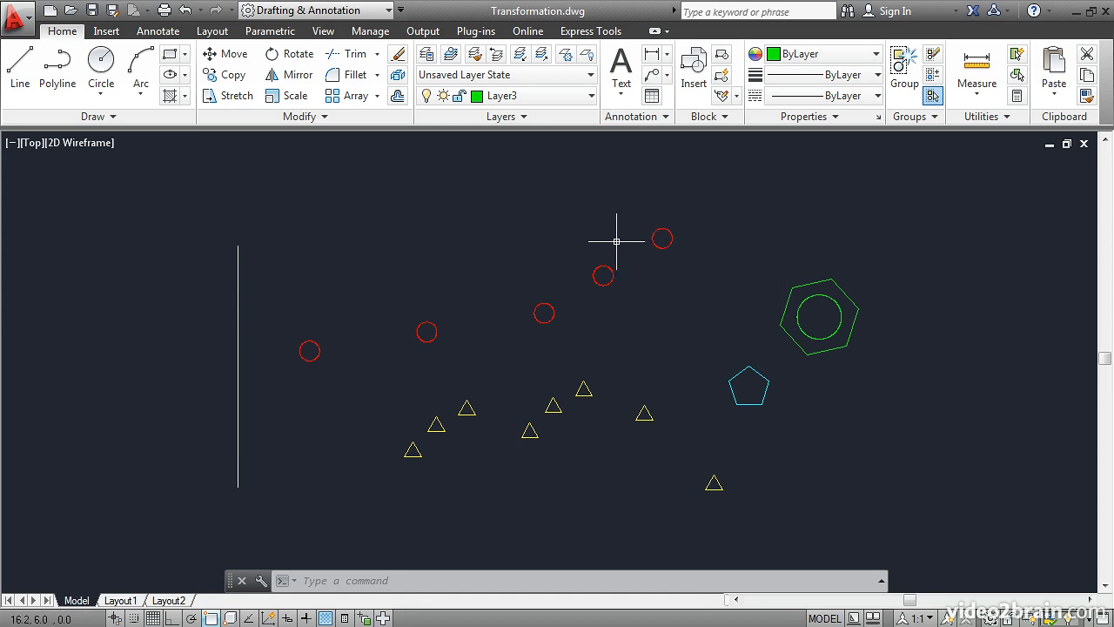
Rotate the cyan pentagon freehand by about 168 degrees around the green circle's center.
{"action": "left_click", "coordinate": [297, 56]}
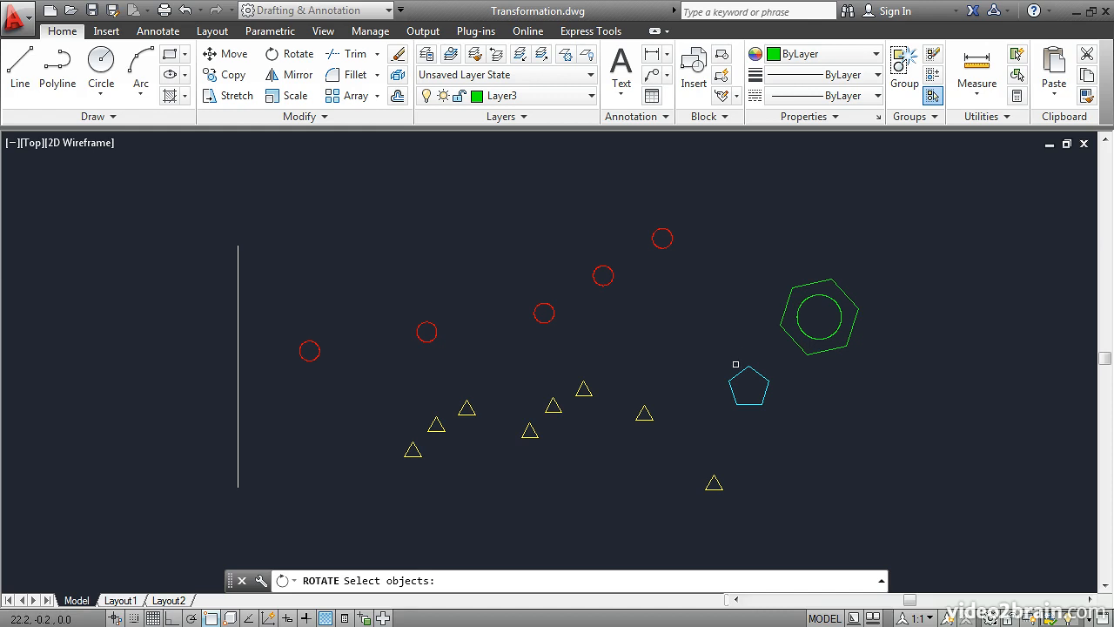
{"action": "left_click", "coordinate": [738, 373]}
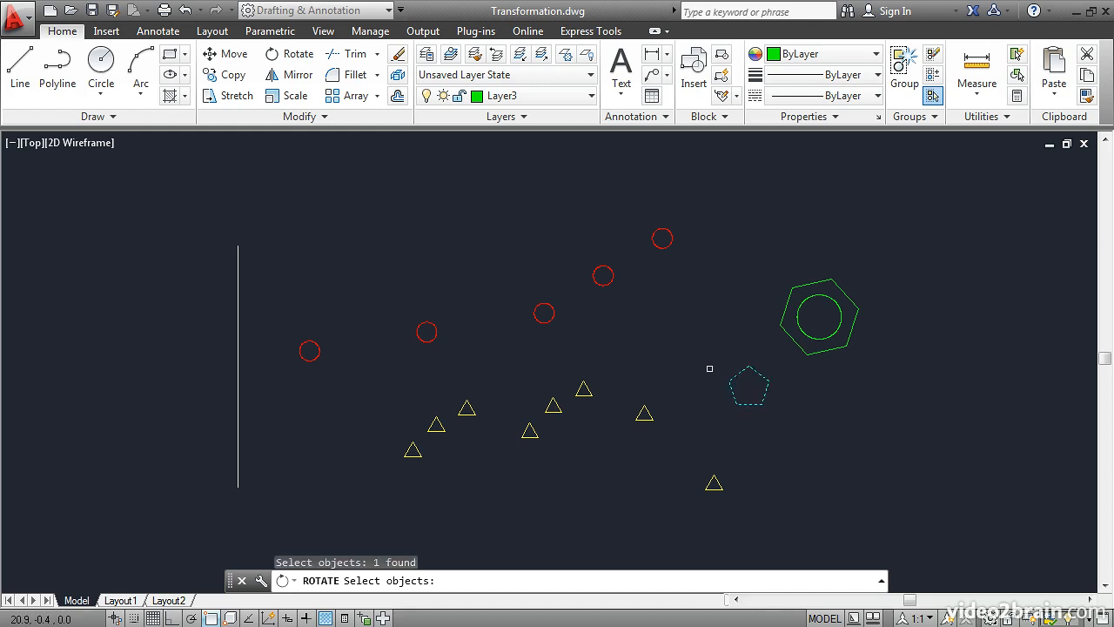
{"action": "key", "text": "Return"}
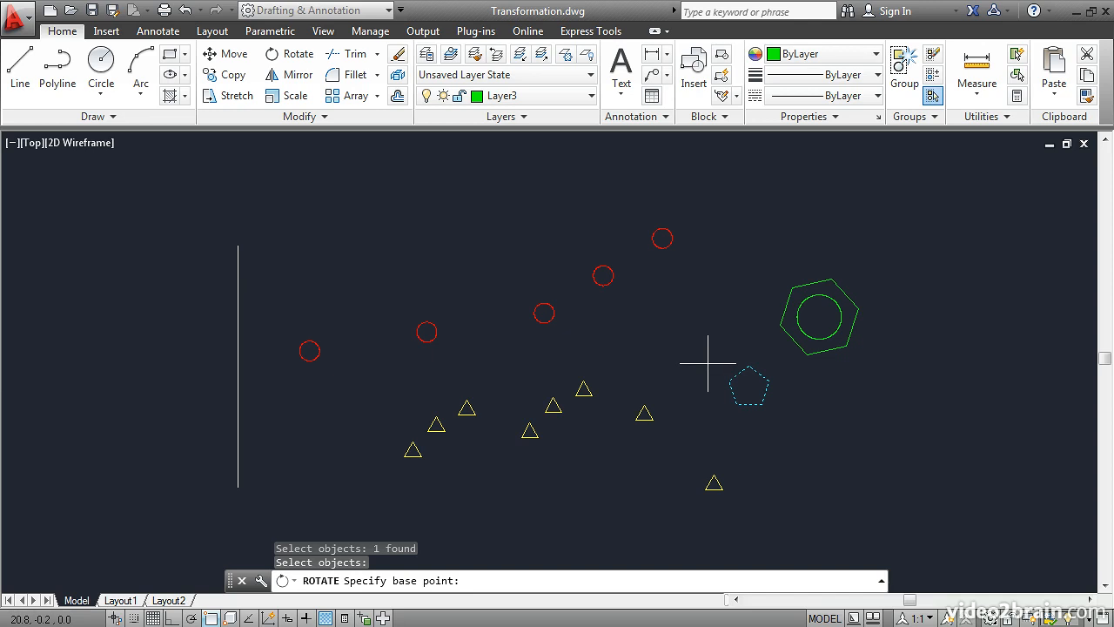
{"action": "left_click", "coordinate": [819, 318]}
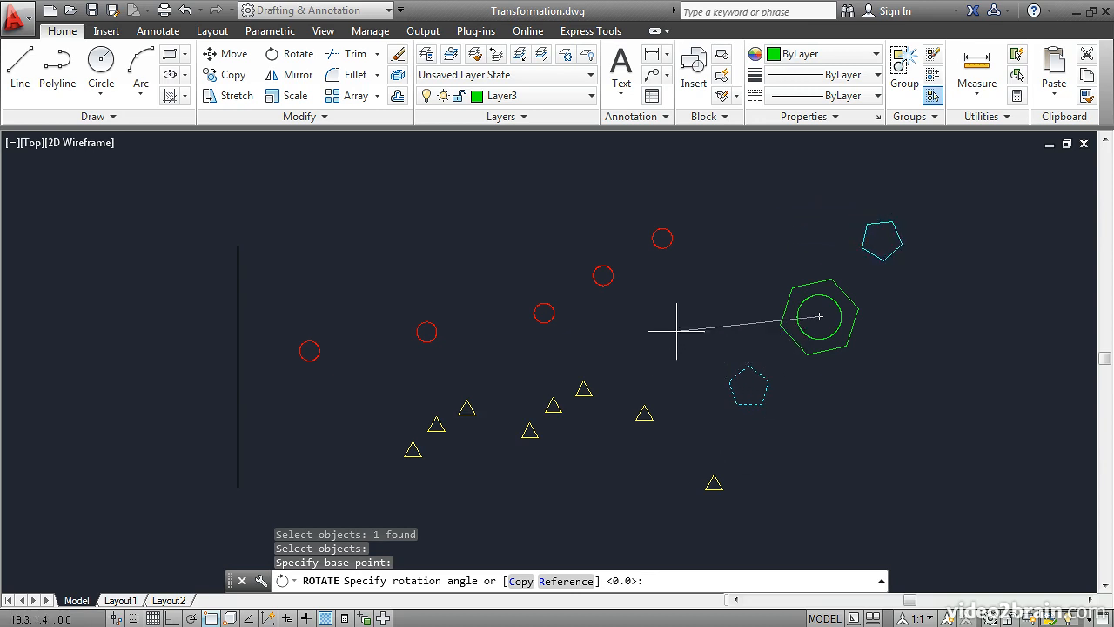
{"action": "left_click", "coordinate": [697, 289]}
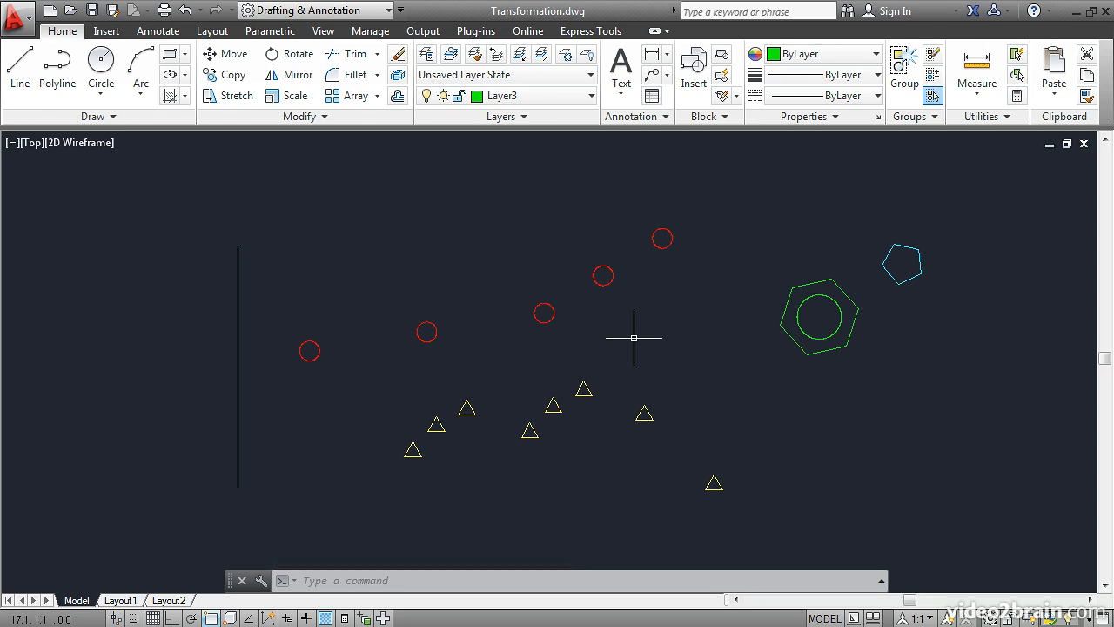
Rotate the cyan pentagon by -45 degrees around the green circle's center.
{"action": "key", "text": "Return"}
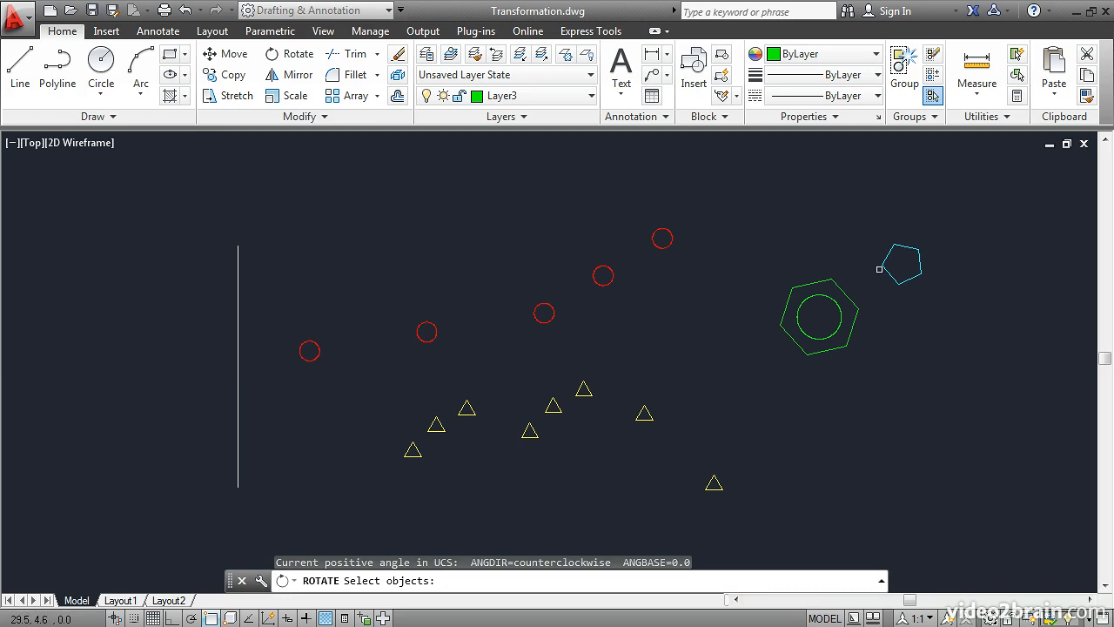
{"action": "left_click", "coordinate": [884, 269]}
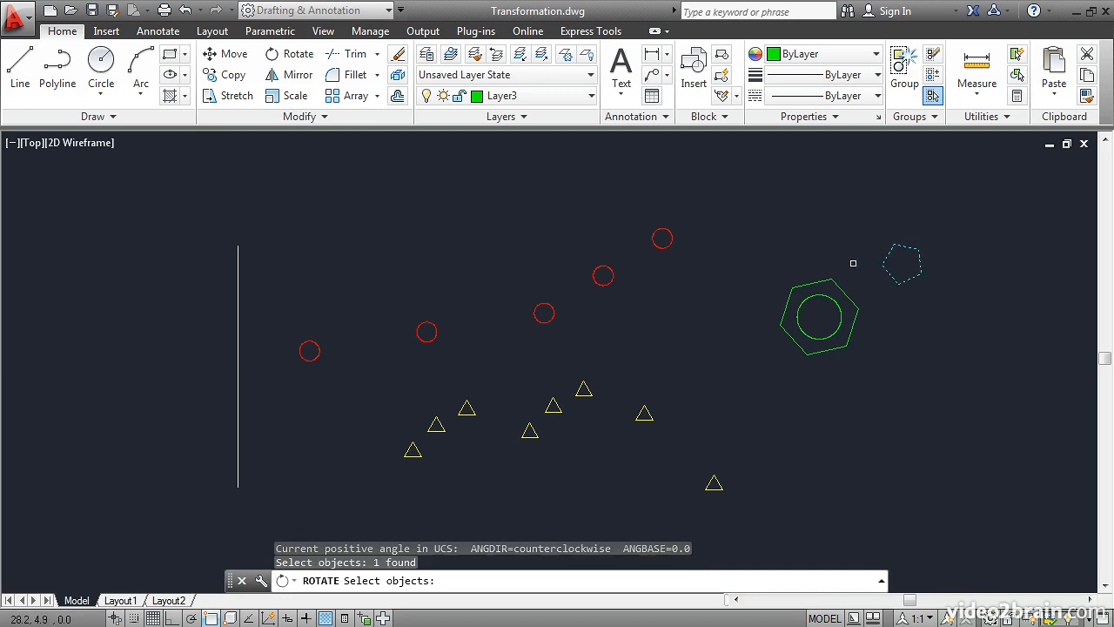
{"action": "key", "text": "Return"}
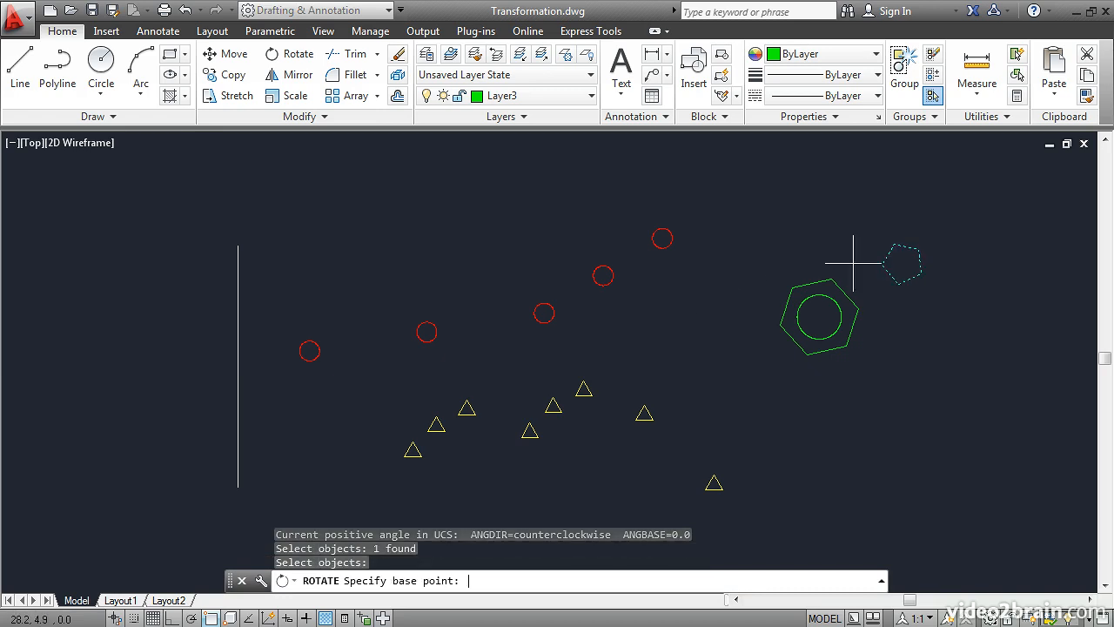
{"action": "left_click", "coordinate": [819, 319]}
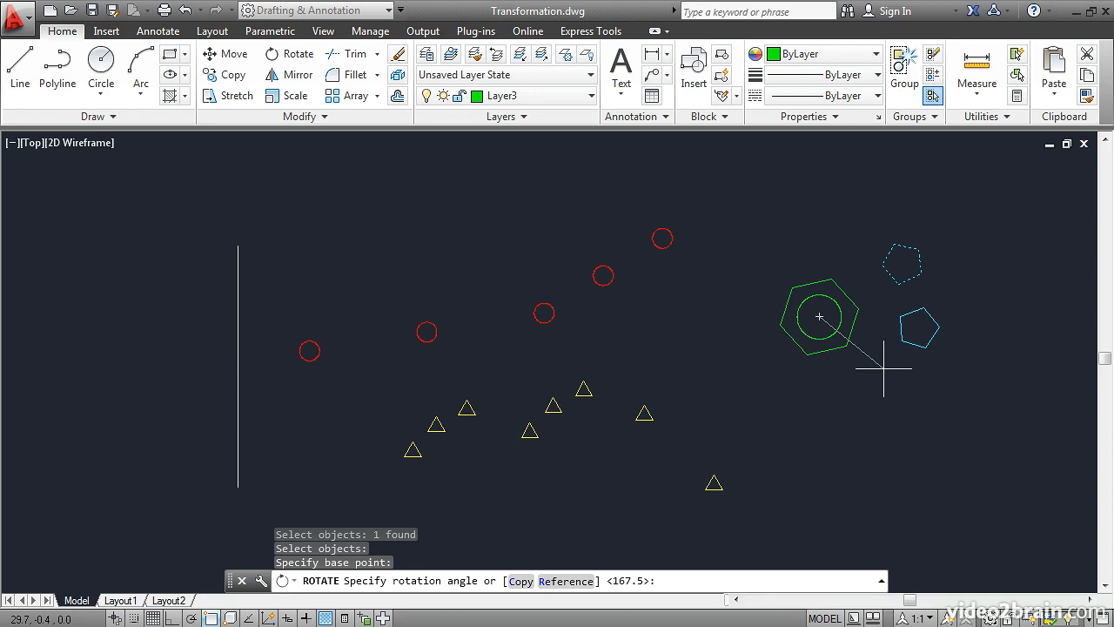
{"action": "type", "text": "-45"}
{"action": "key", "text": "Return"}
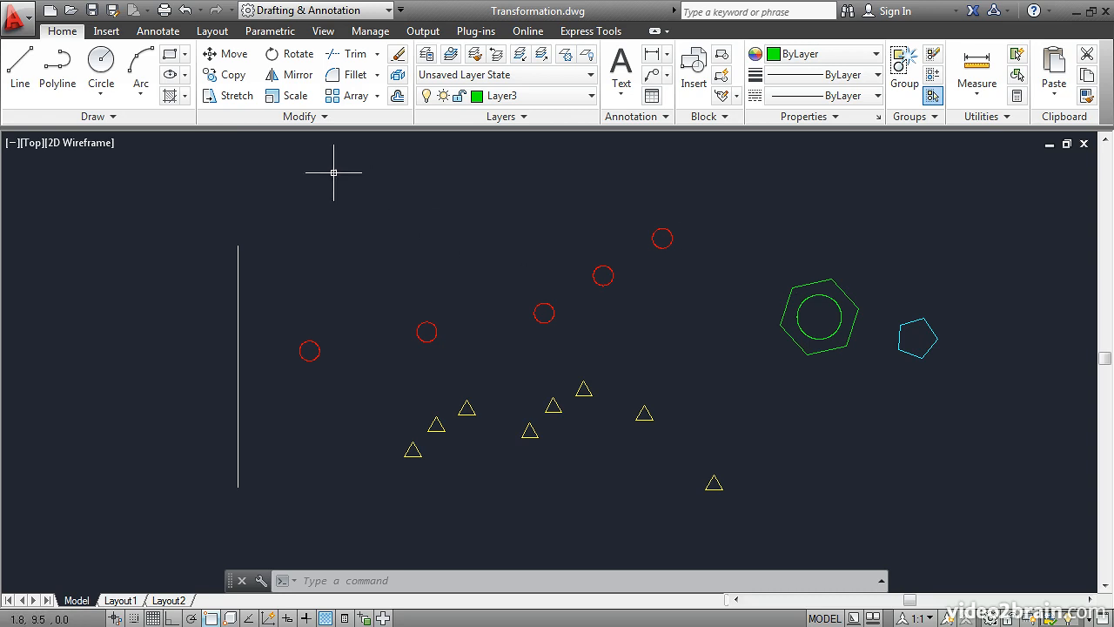
Move the cyan pentagon from its lower-left vertex to the green hexagon's topmost vertex using endpoint snaps.
{"action": "left_click", "coordinate": [232, 54]}
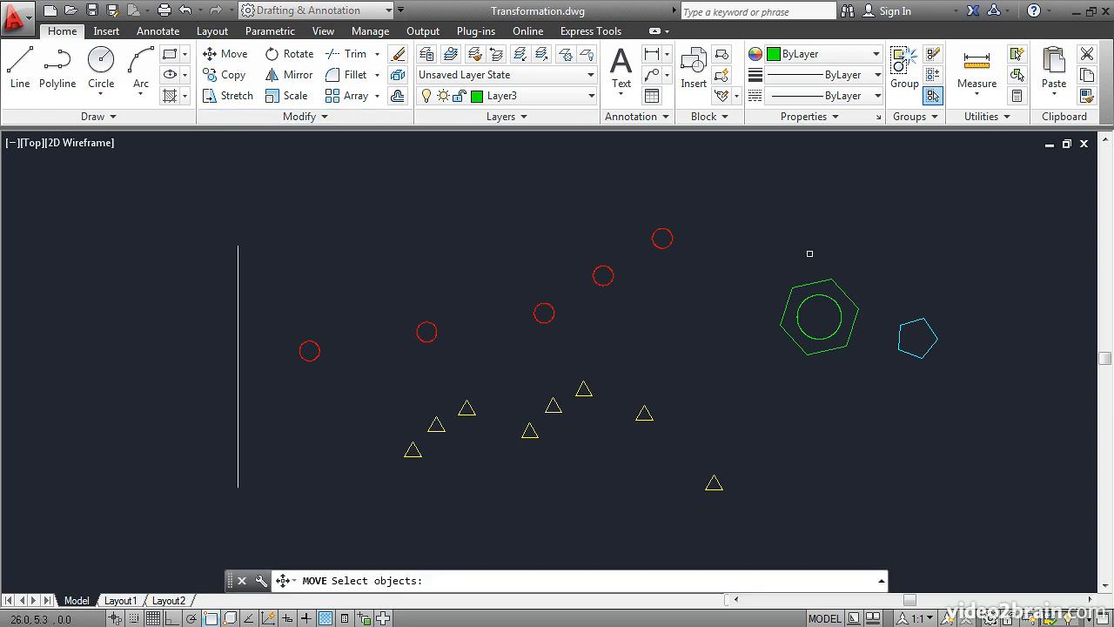
{"action": "left_click", "coordinate": [909, 324]}
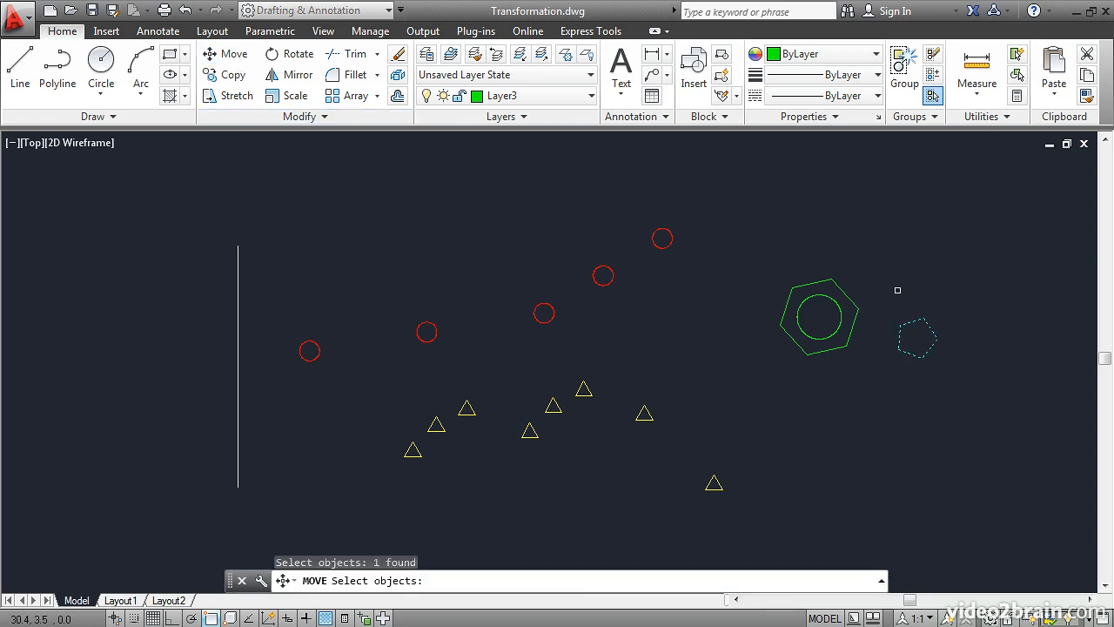
{"action": "key", "text": "Return"}
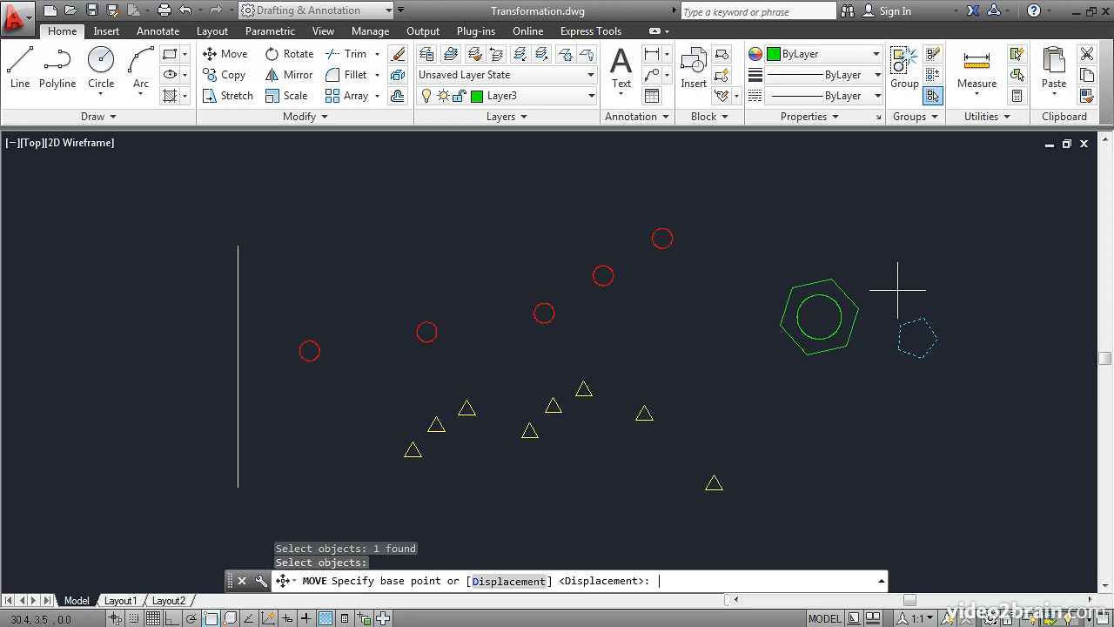
{"action": "left_click", "coordinate": [899, 349]}
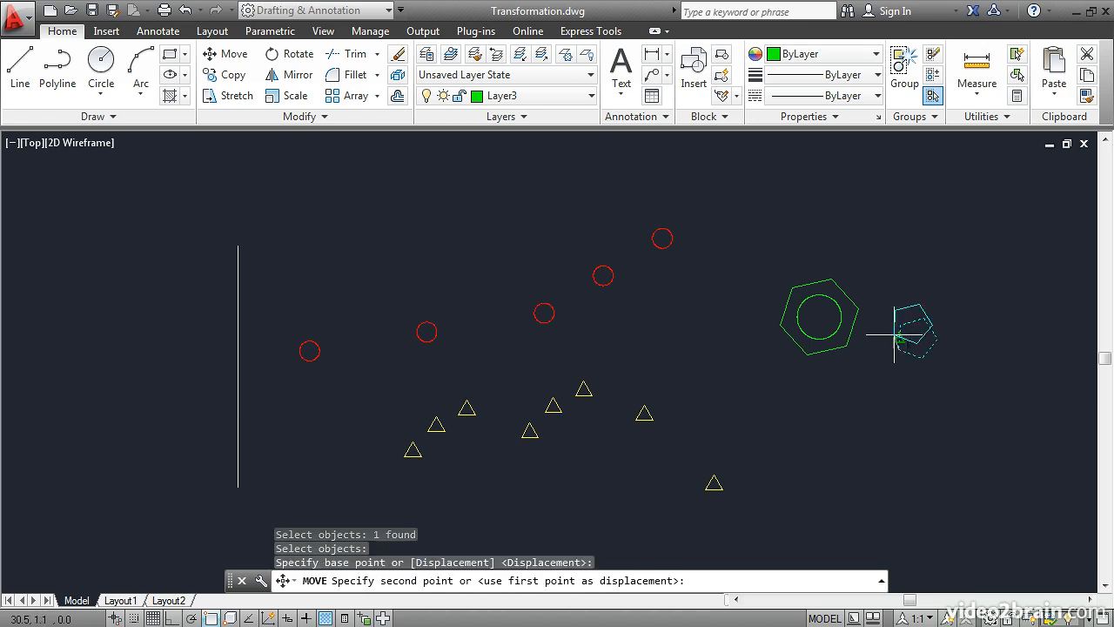
{"action": "left_click", "coordinate": [831, 279]}
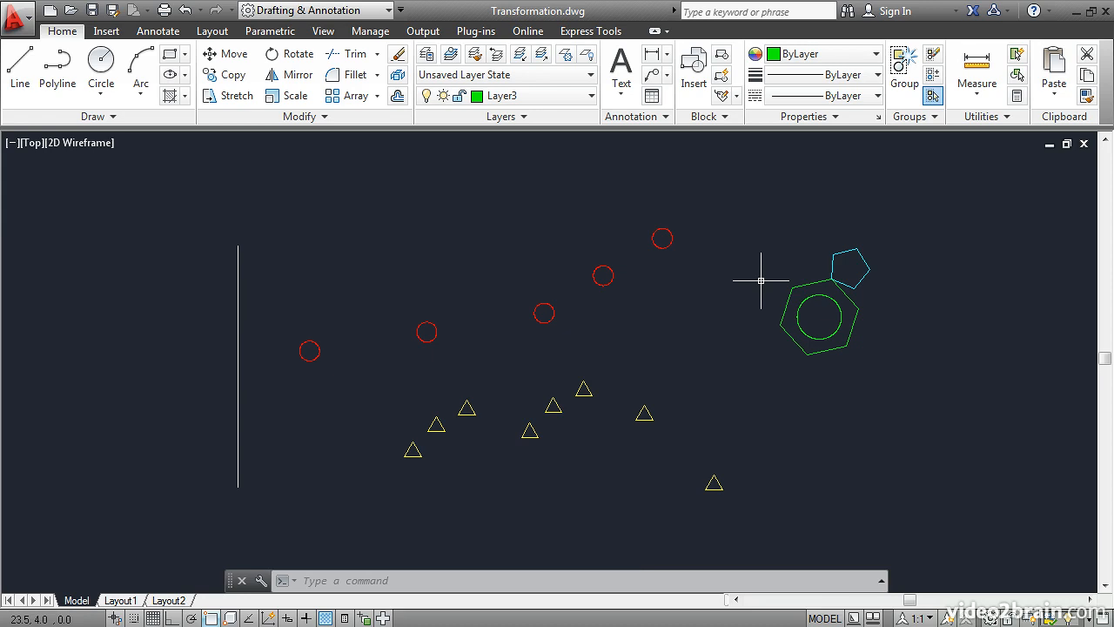
Rotate the pentagon about the shared vertex with the Reference option, aligning its lower edge with the hexagon's upper-right edge.
{"action": "left_click", "coordinate": [289, 55]}
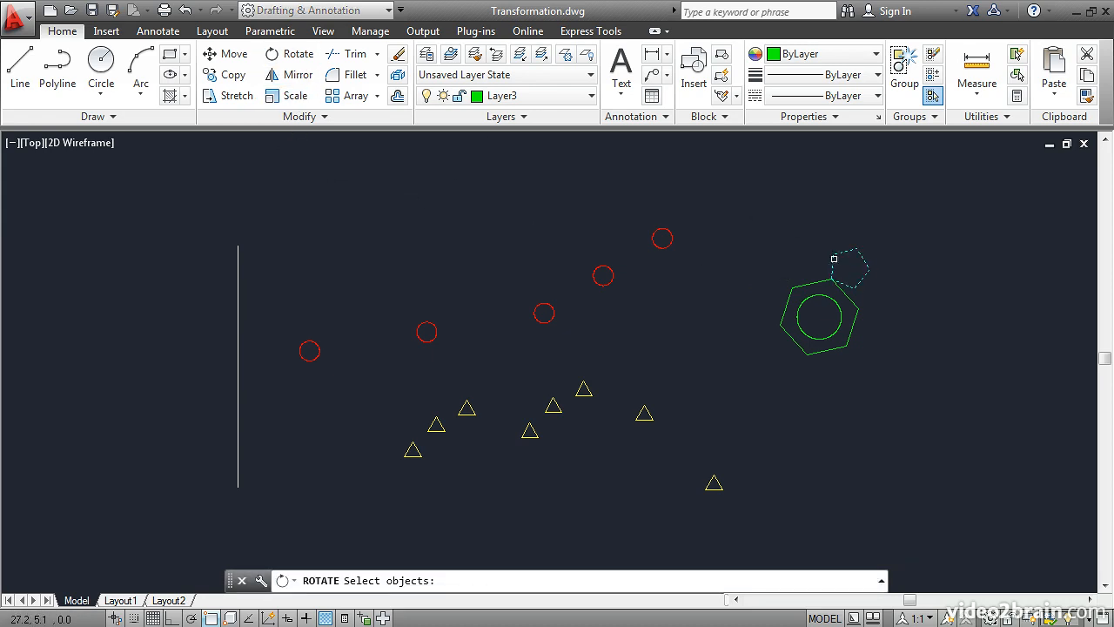
{"action": "left_click", "coordinate": [834, 259]}
{"action": "key", "text": "Return"}
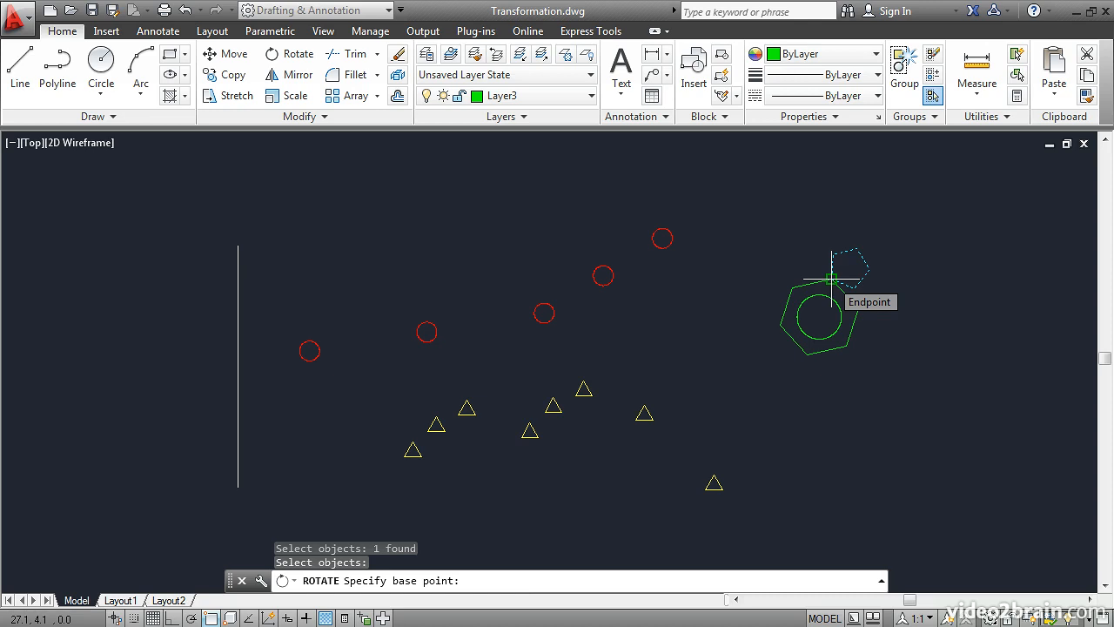
{"action": "left_click", "coordinate": [831, 278]}
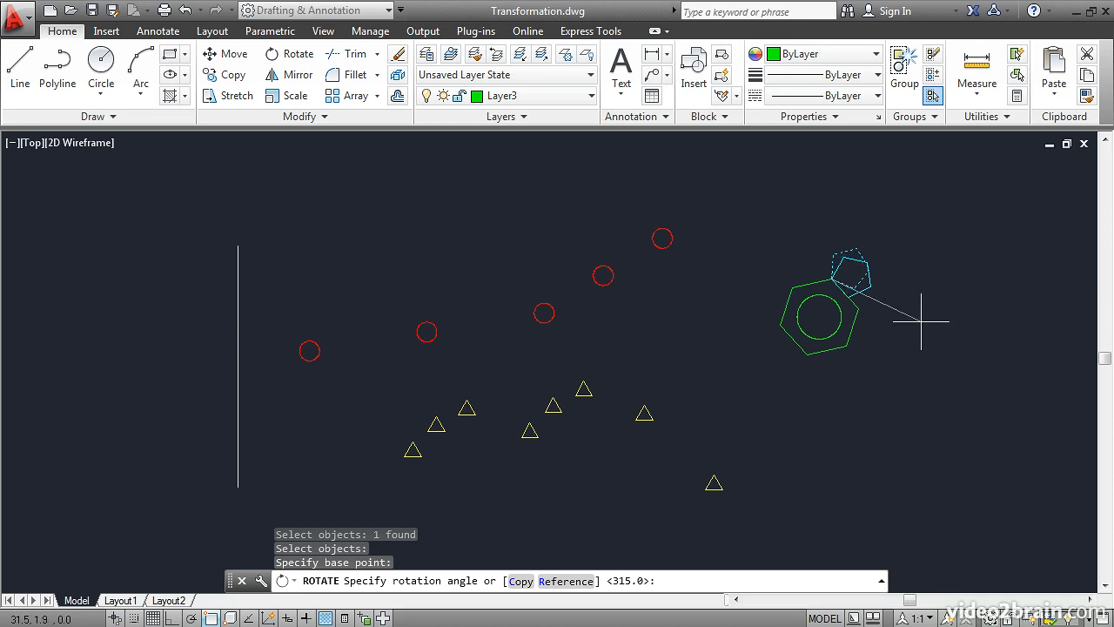
{"action": "left_click", "coordinate": [567, 581]}
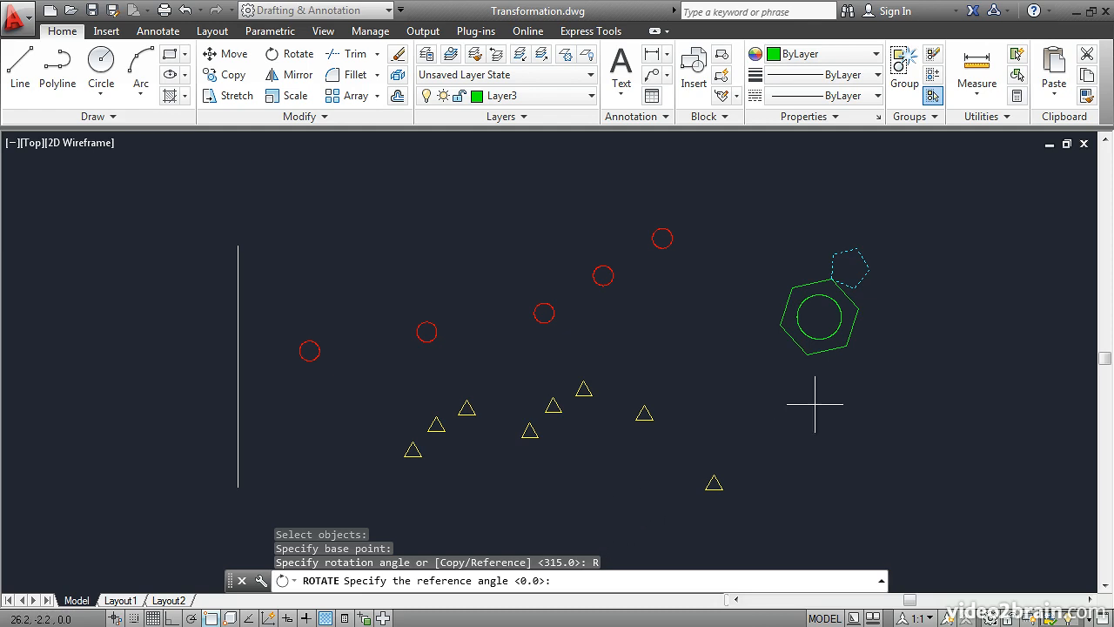
{"action": "scroll", "coordinate": [888, 342], "scroll_direction": "up", "scroll_amount": 4}
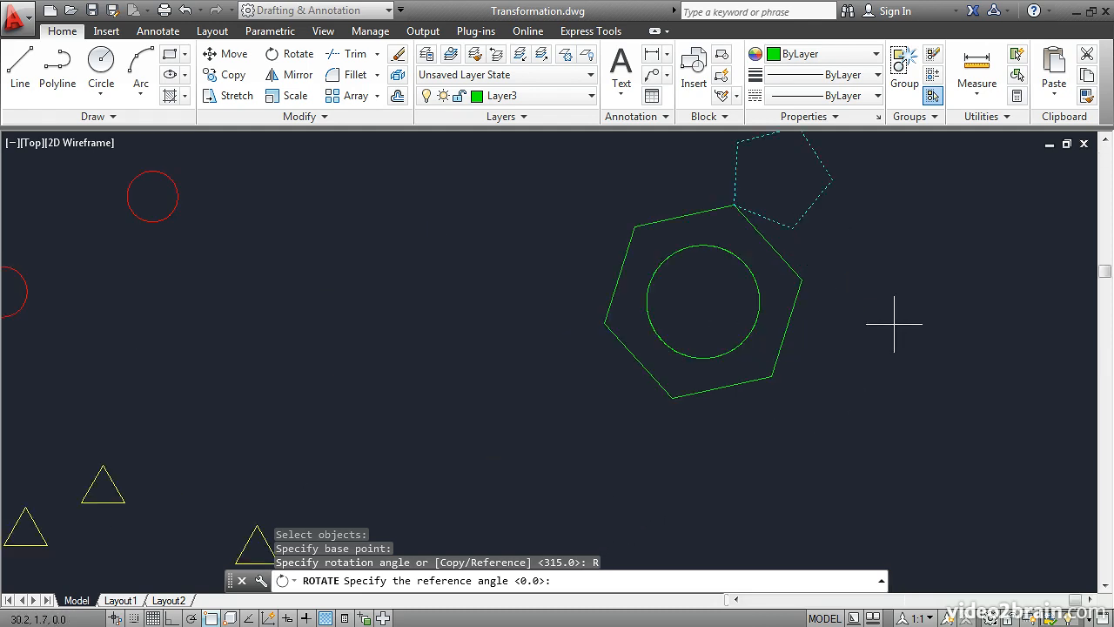
{"action": "middle_click_drag", "start_coordinate": [862, 273], "coordinate": [817, 362]}
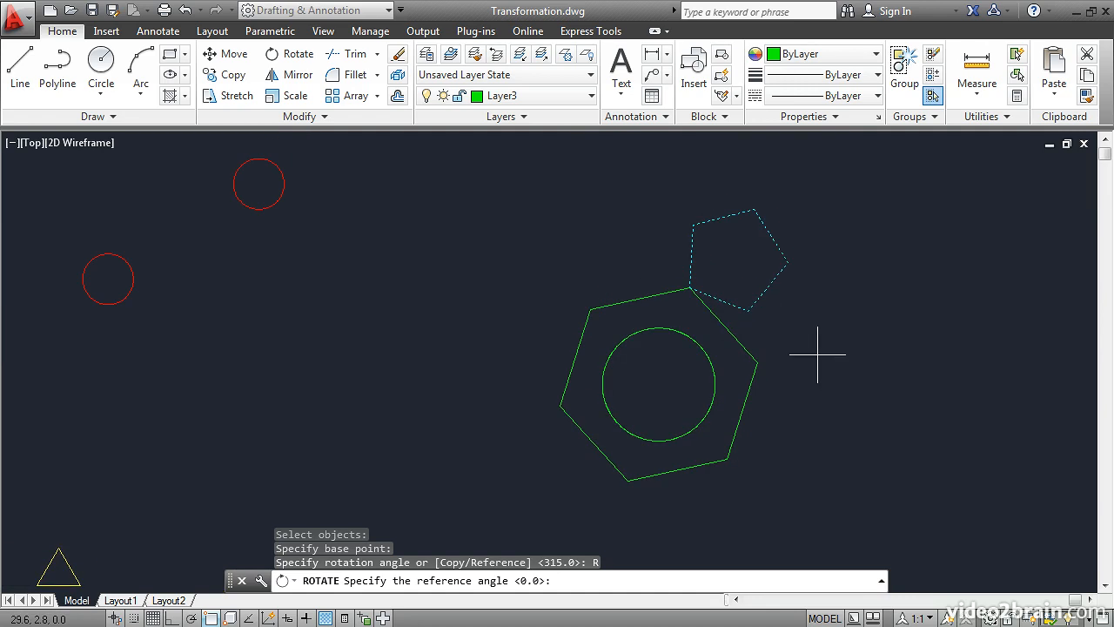
{"action": "left_click", "coordinate": [689, 287]}
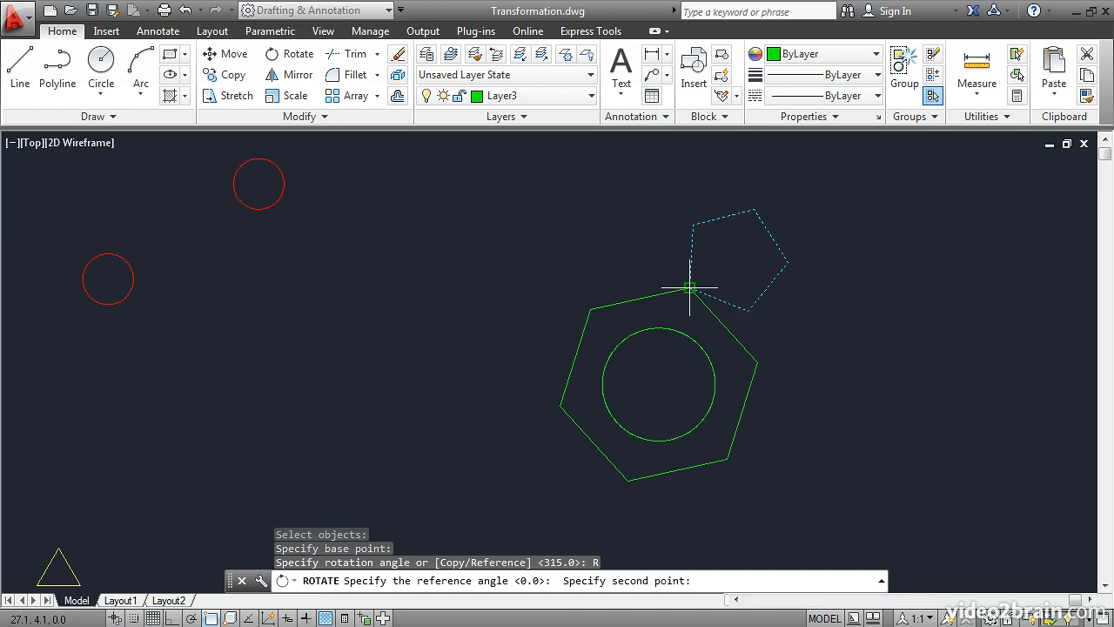
{"action": "left_click", "coordinate": [748, 310]}
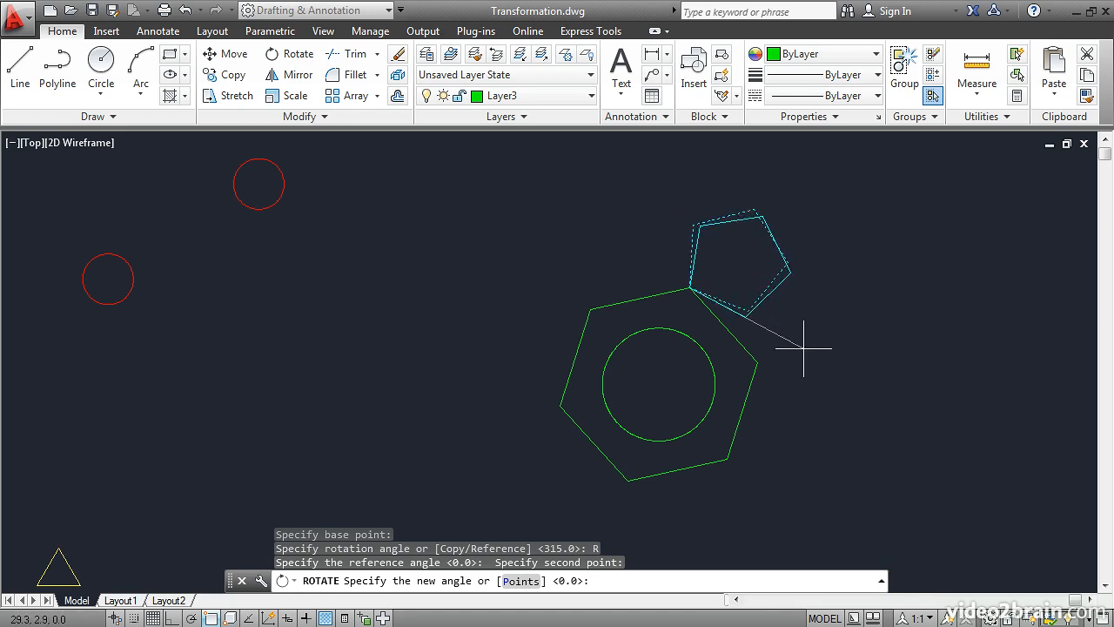
{"action": "left_click", "coordinate": [757, 362]}
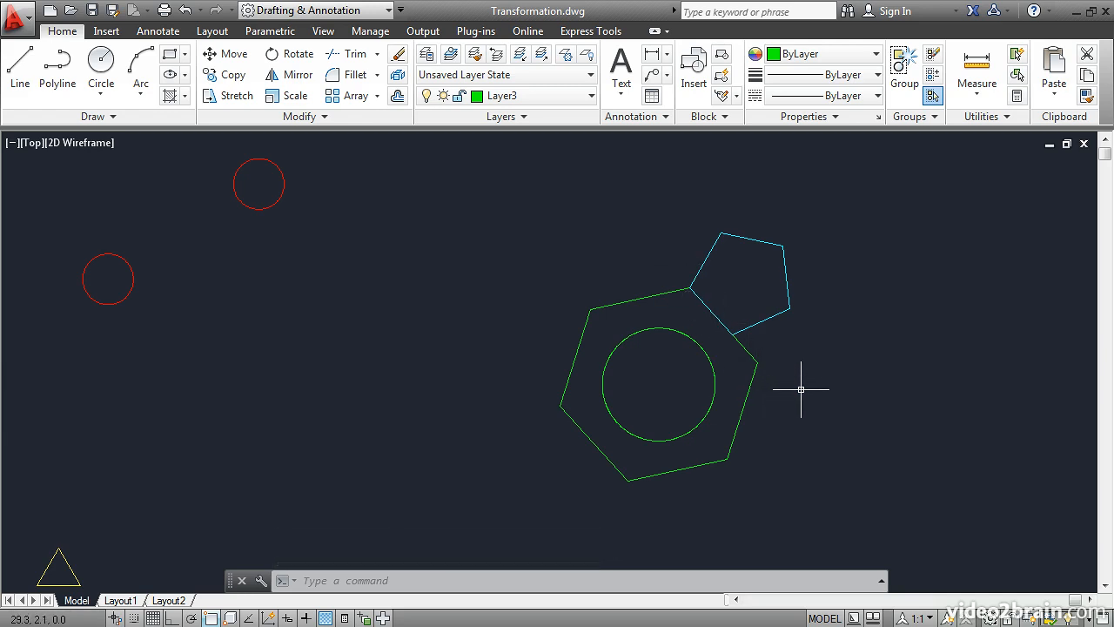
Start the Scale command and bring the circles, triangles and polygons into view for object selection.
{"action": "left_click", "coordinate": [296, 102]}
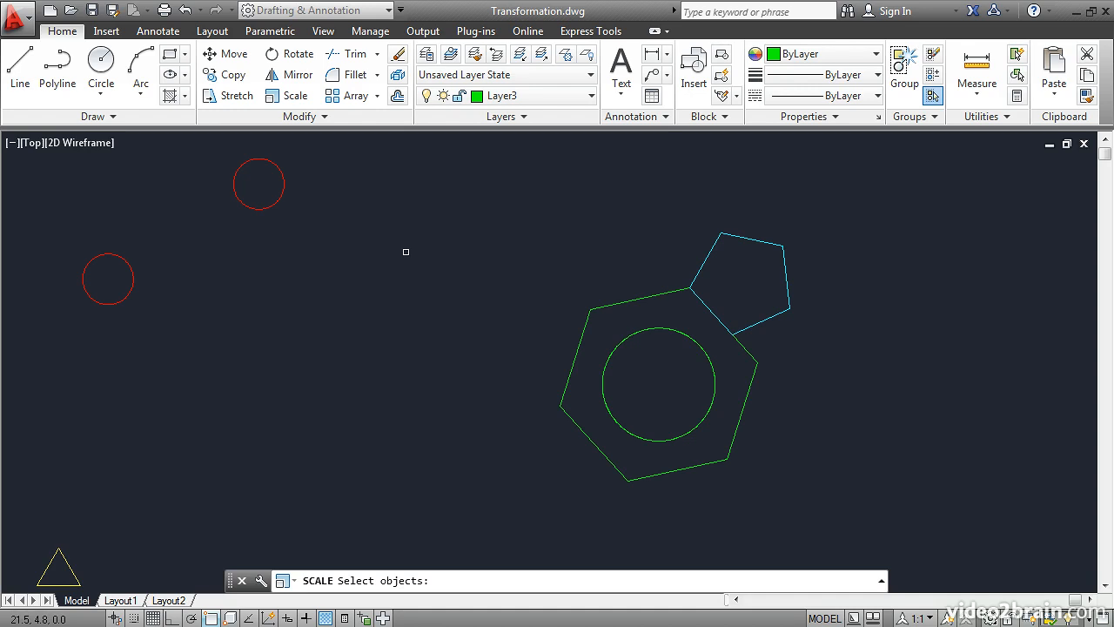
{"action": "scroll", "coordinate": [406, 252], "scroll_direction": "down", "scroll_amount": 1}
{"action": "scroll", "coordinate": [405, 252], "scroll_direction": "down", "scroll_amount": 1}
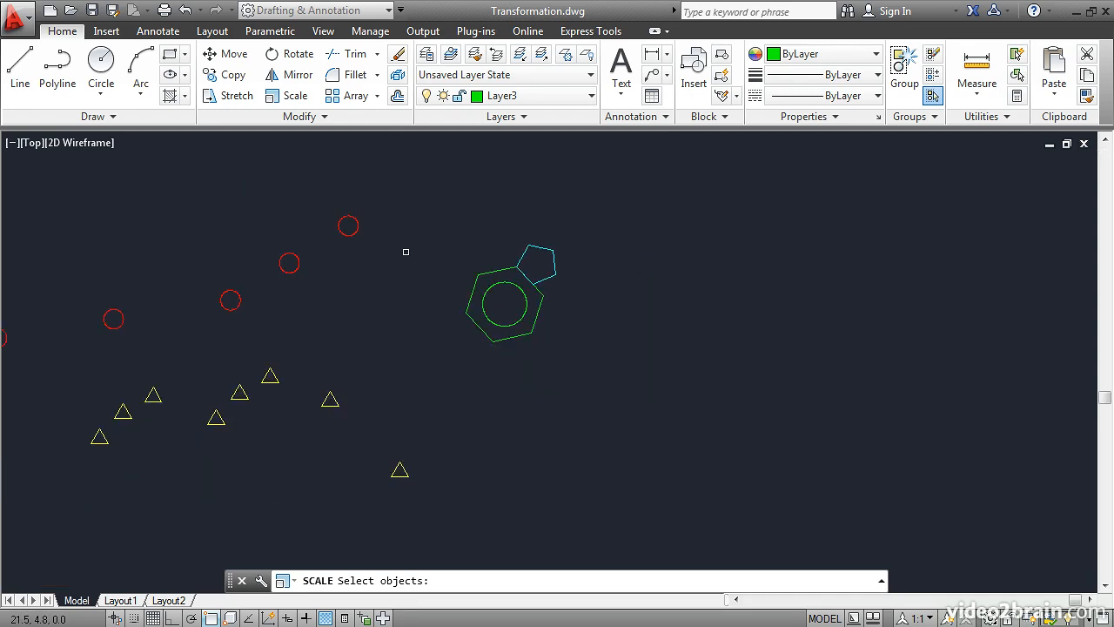
{"action": "middle_click_drag", "start_coordinate": [385, 286], "coordinate": [521, 281]}
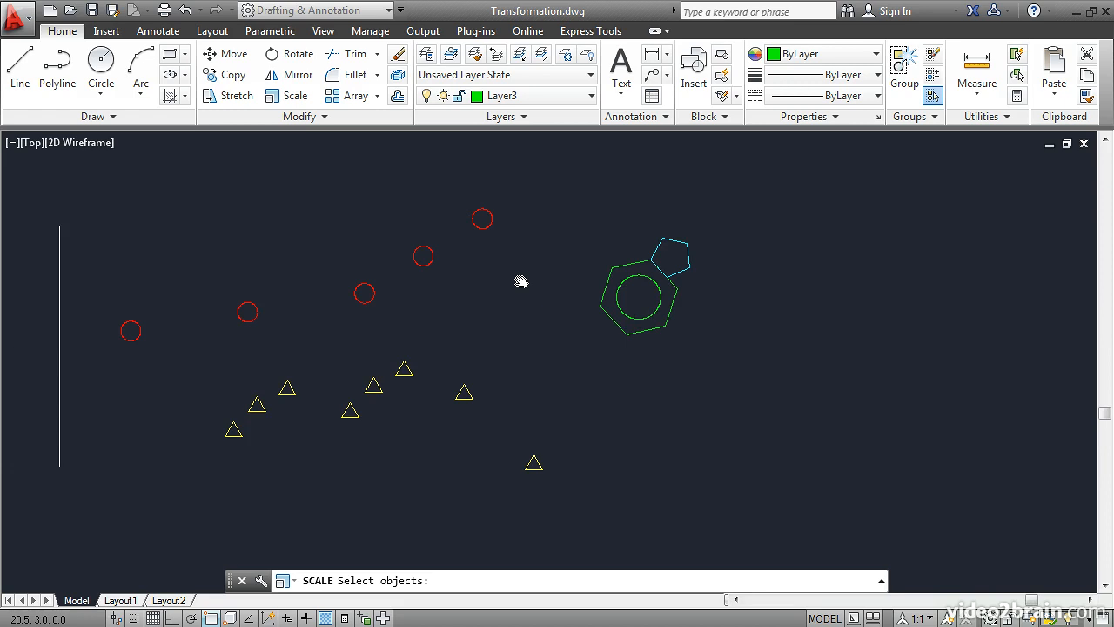